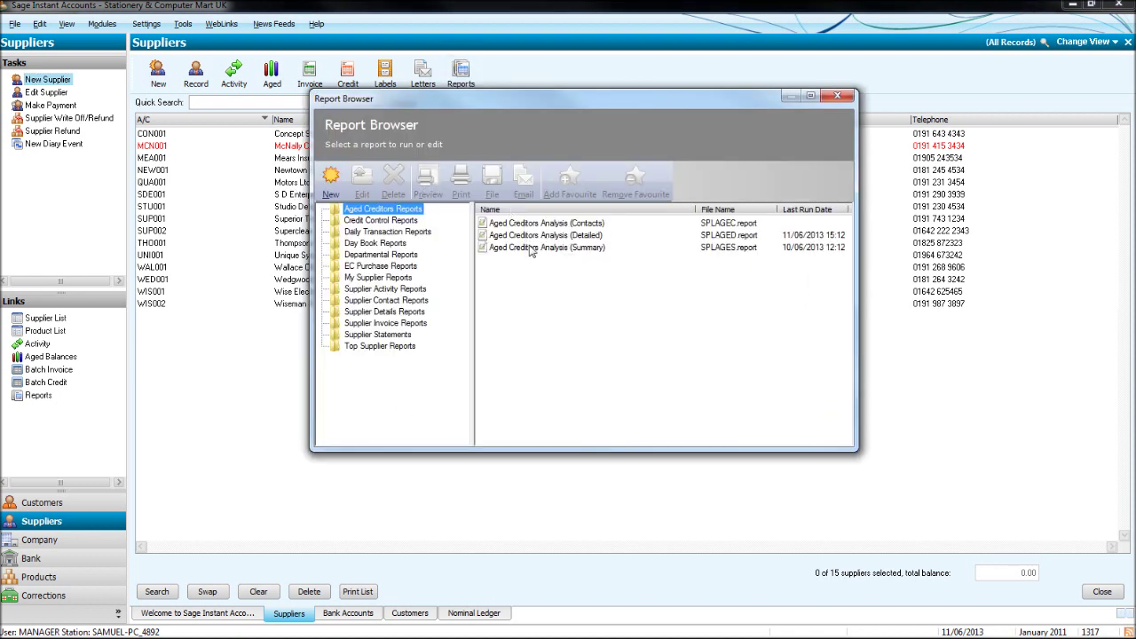
Step: Preview the Aged Creditors Analysis (Detailed) report with its default criteria, examine it through to its last page, and close the report browser
{"action": "left_click", "coordinate": [539, 236]}
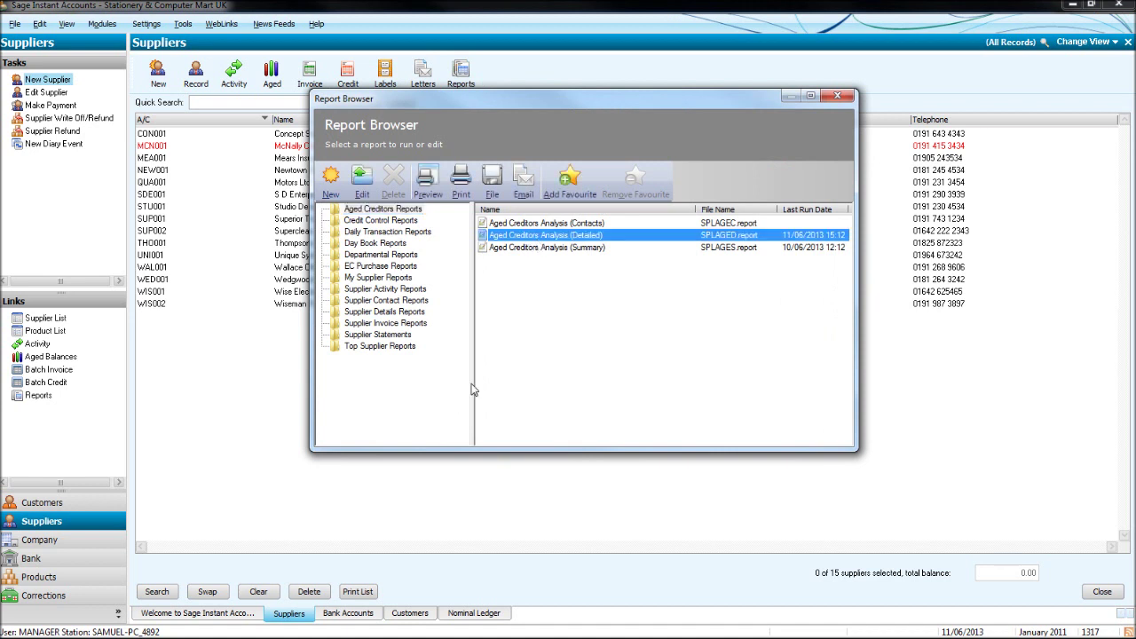
{"action": "left_click", "coordinate": [427, 181]}
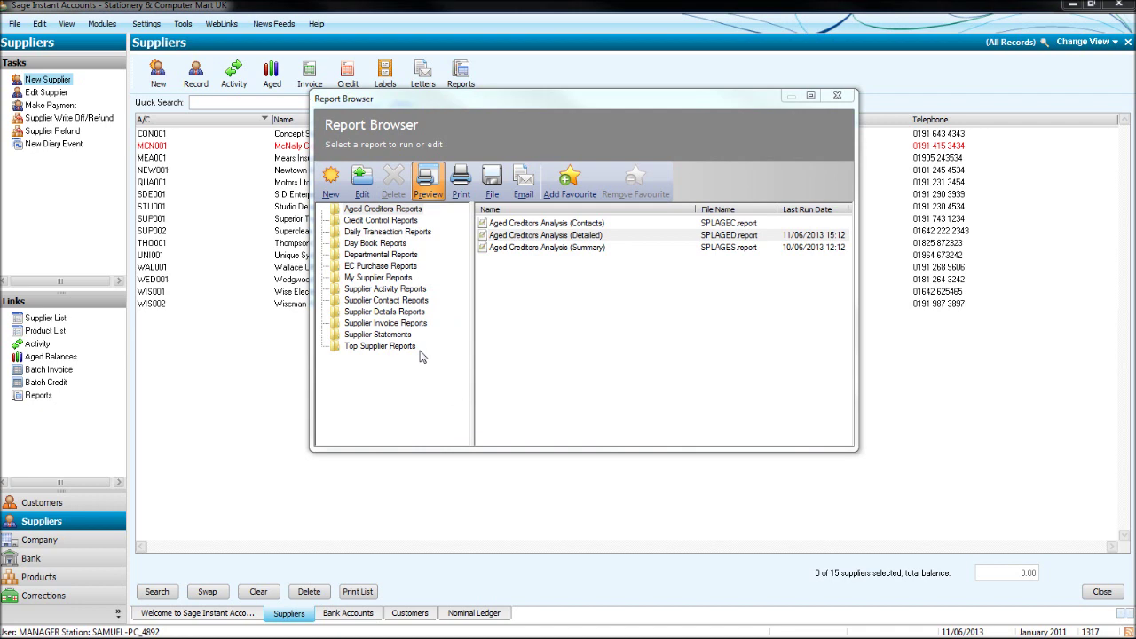
{"action": "left_click", "coordinate": [715, 356]}
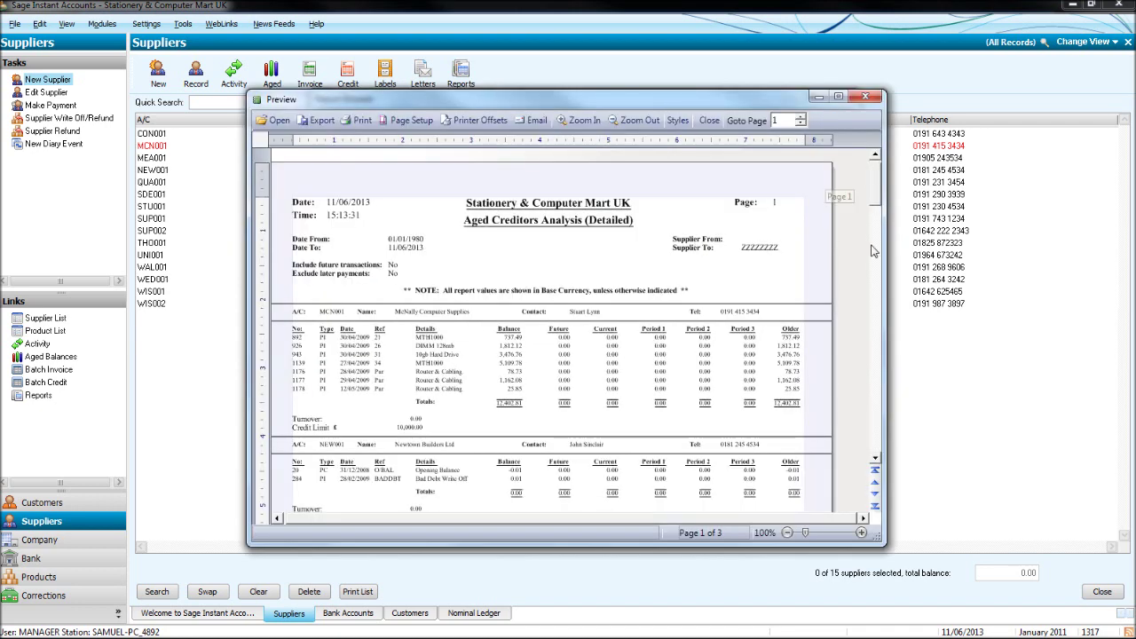
{"action": "left_click_drag", "start_coordinate": [872, 251], "coordinate": [877, 437]}
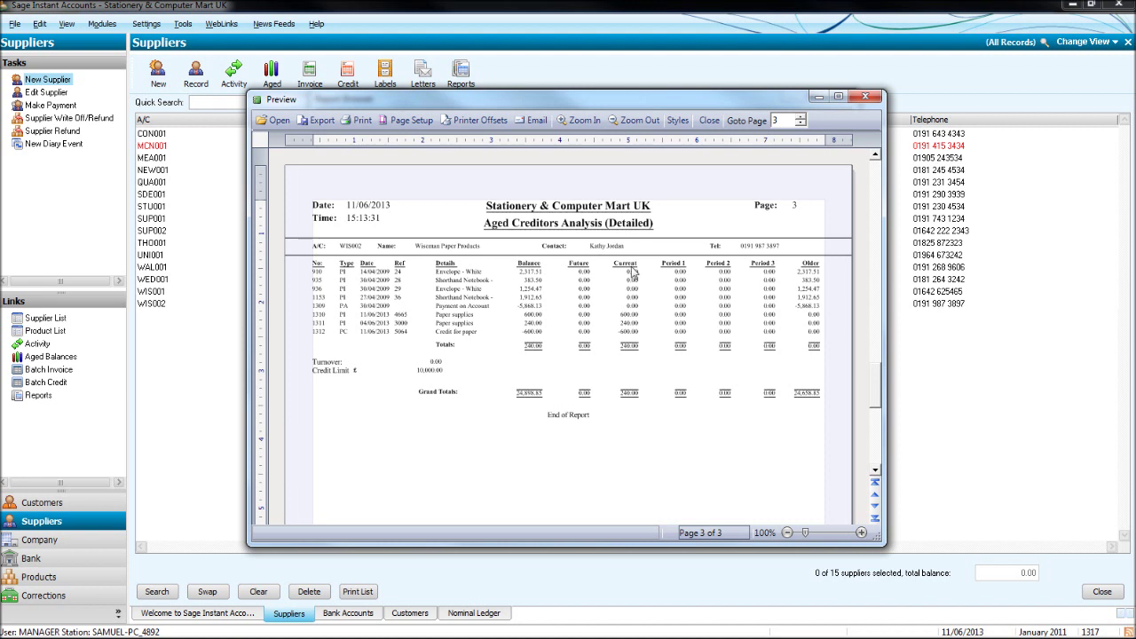
{"action": "left_click", "coordinate": [864, 95]}
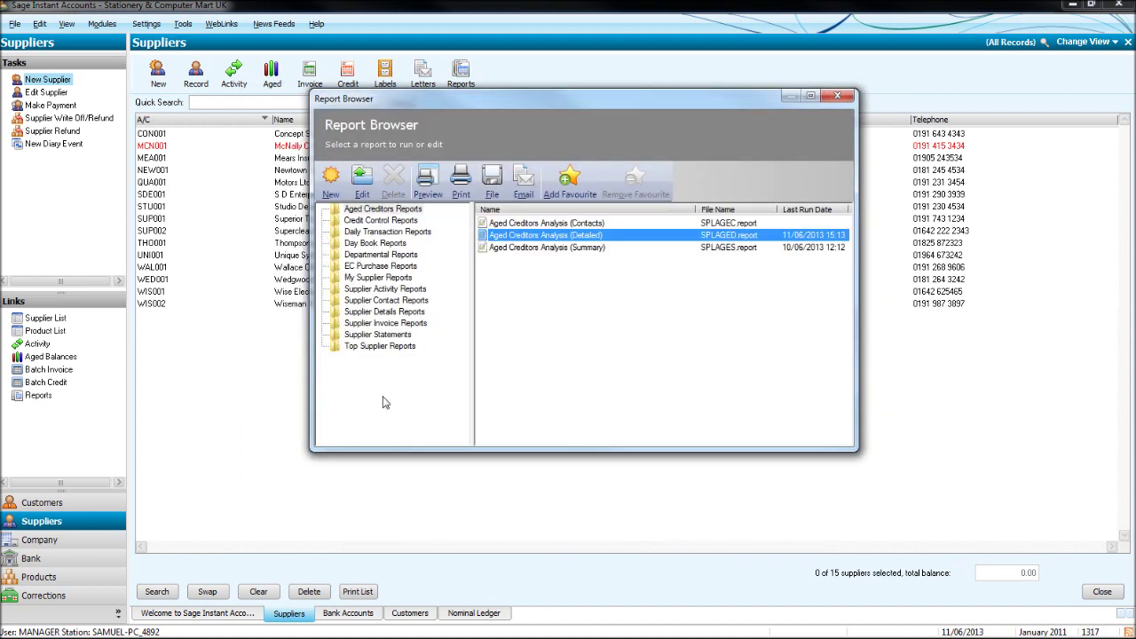
{"action": "left_click", "coordinate": [839, 96]}
Step: Start a supplier payment from Current Account - Barclays with Wiseman Paper Products as payee and sort its transactions by date
{"action": "left_click", "coordinate": [55, 564]}
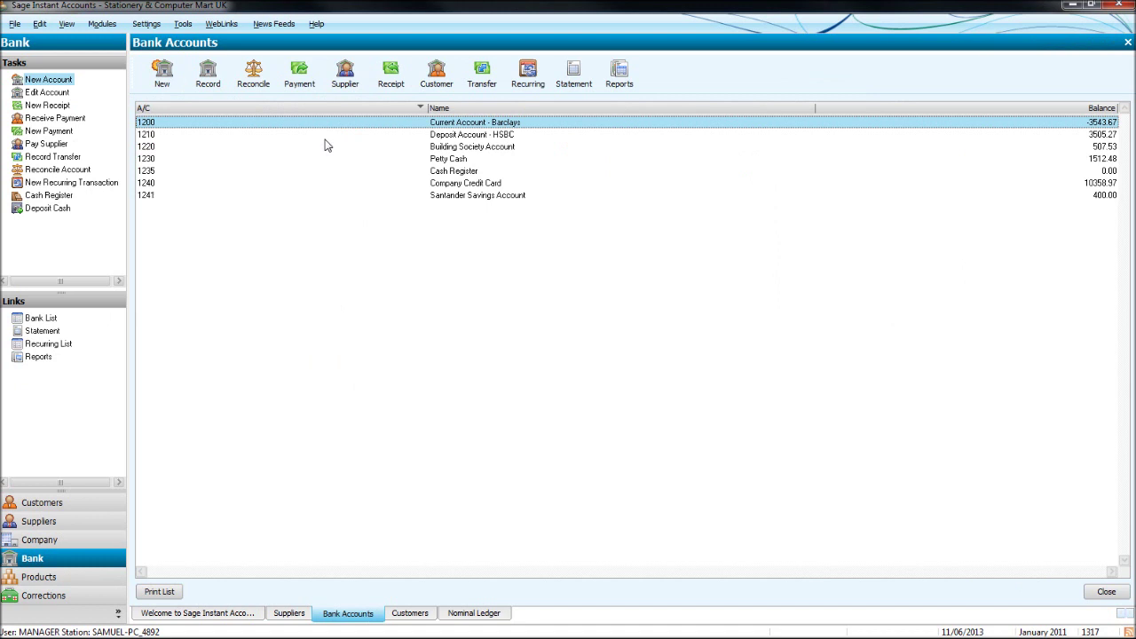
{"action": "left_click", "coordinate": [348, 80]}
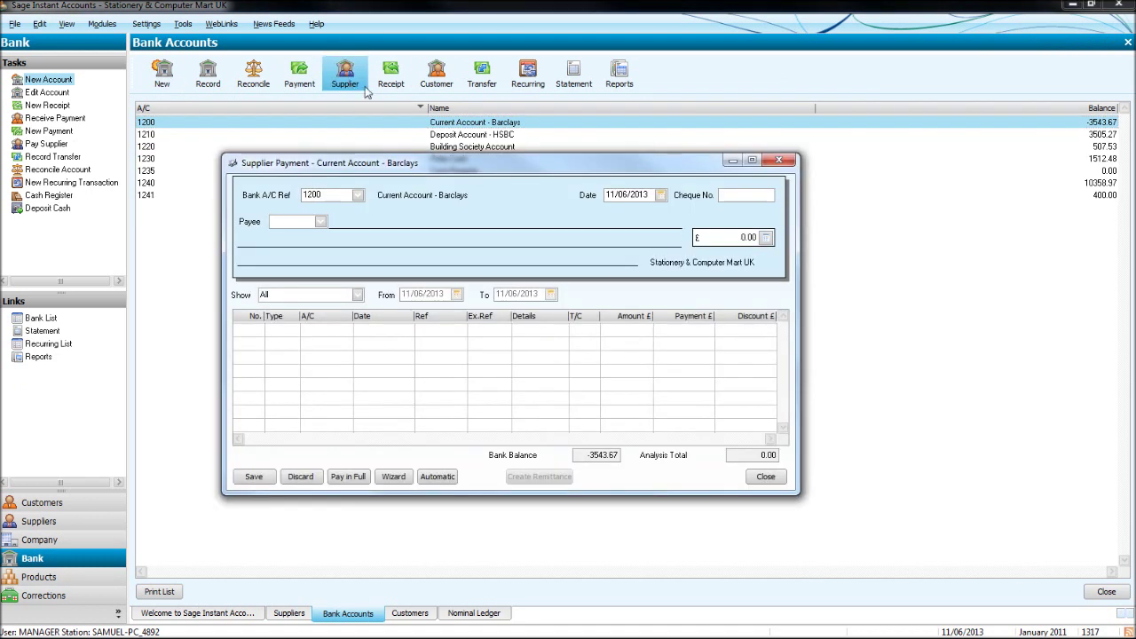
{"action": "type", "text": "WIS001"}
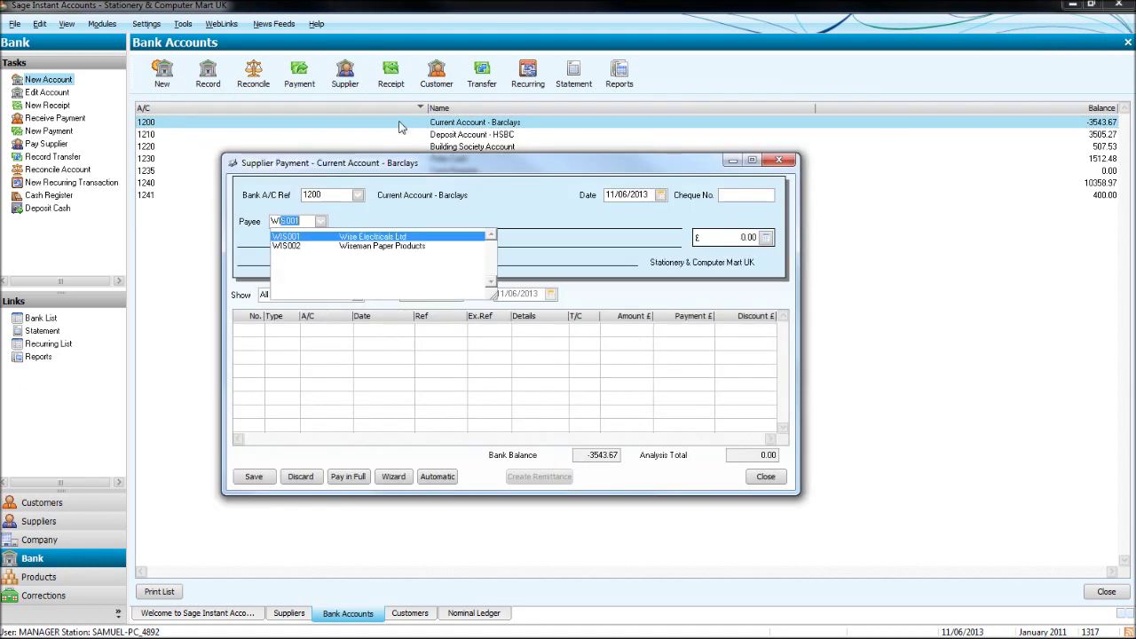
{"action": "left_click", "coordinate": [435, 246]}
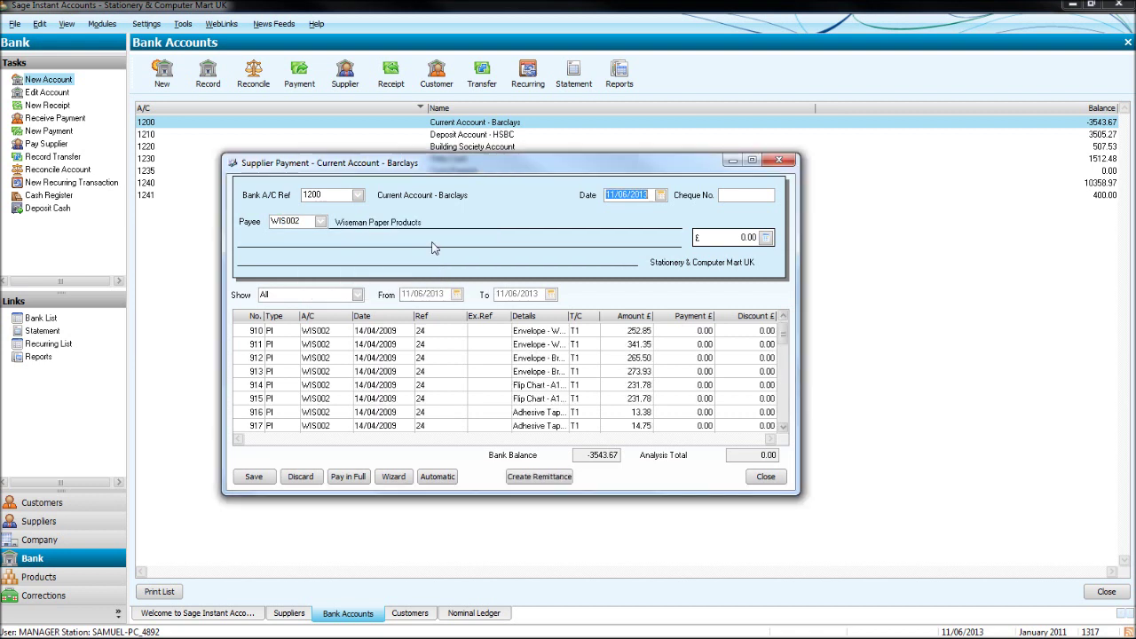
{"action": "left_click", "coordinate": [379, 316]}
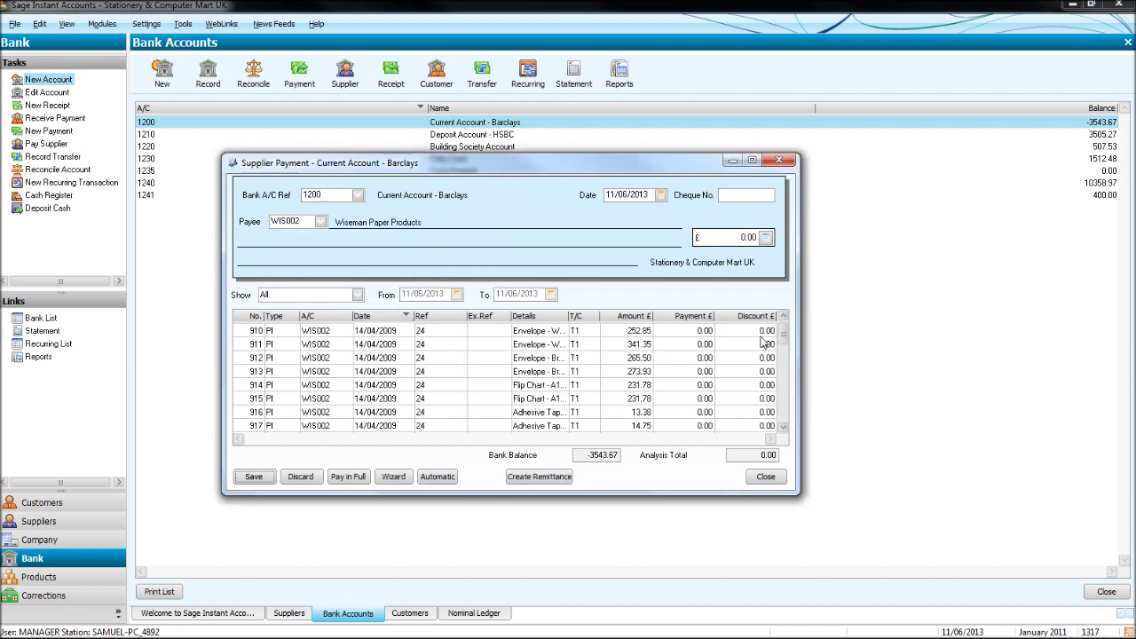
Step: Allocate the 600.00 paper credit note 1312 in full against invoice 1310 and save, accepting the date outside the financial year
{"action": "scroll", "coordinate": [783, 344], "scroll_direction": "down", "scroll_amount": 5}
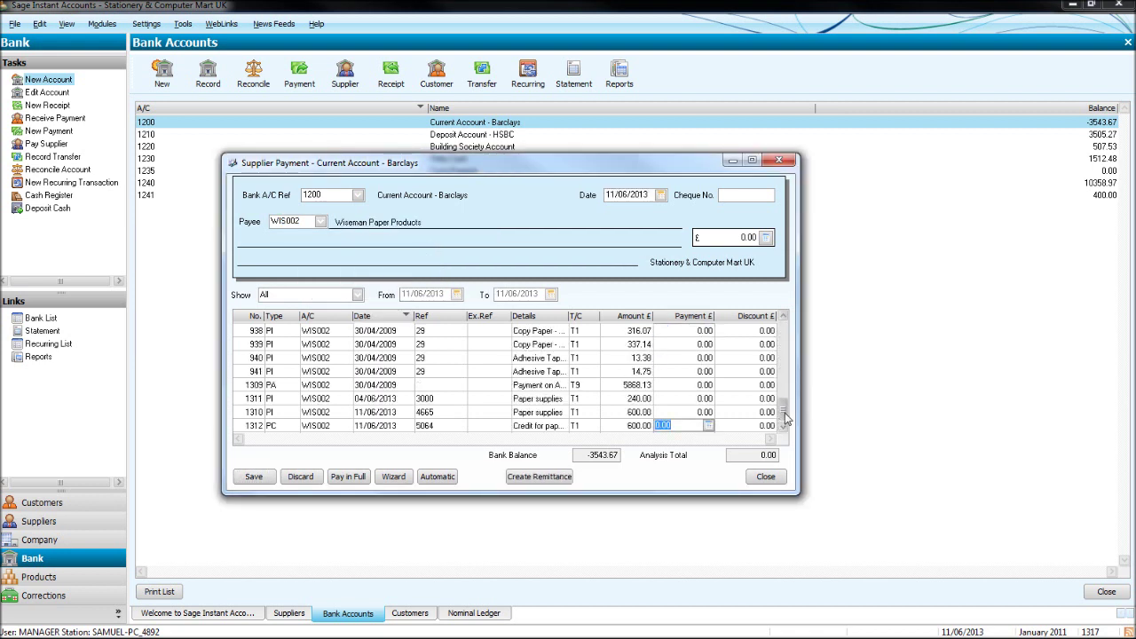
{"action": "left_click_drag", "start_coordinate": [786, 330], "coordinate": [785, 424]}
{"action": "left_click_drag", "start_coordinate": [784, 412], "coordinate": [783, 335]}
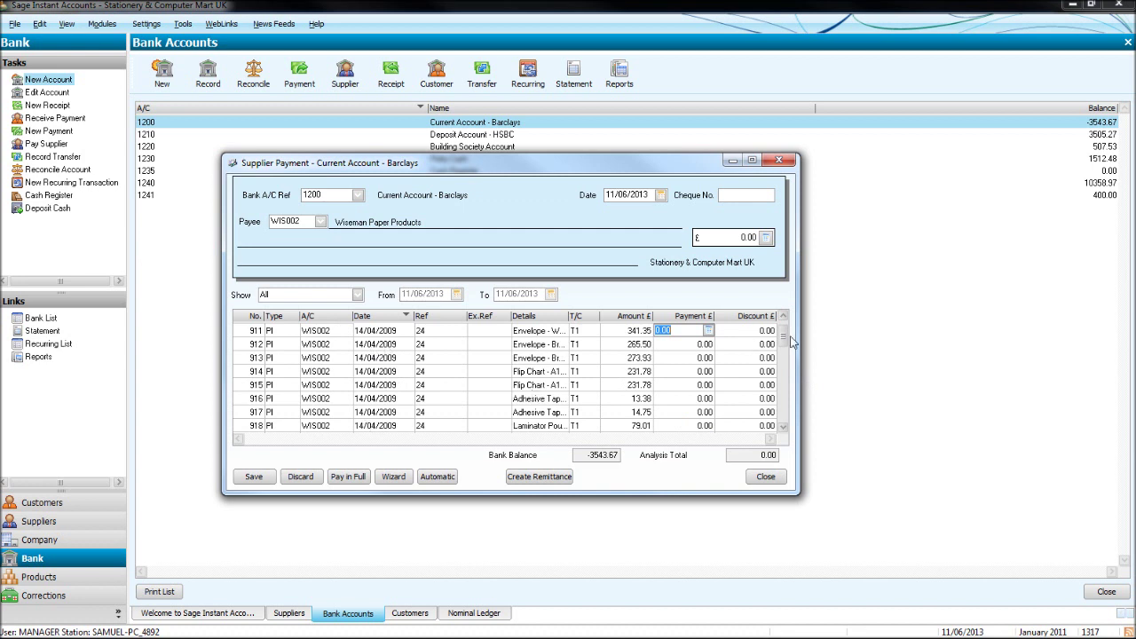
{"action": "left_click_drag", "start_coordinate": [788, 335], "coordinate": [783, 415]}
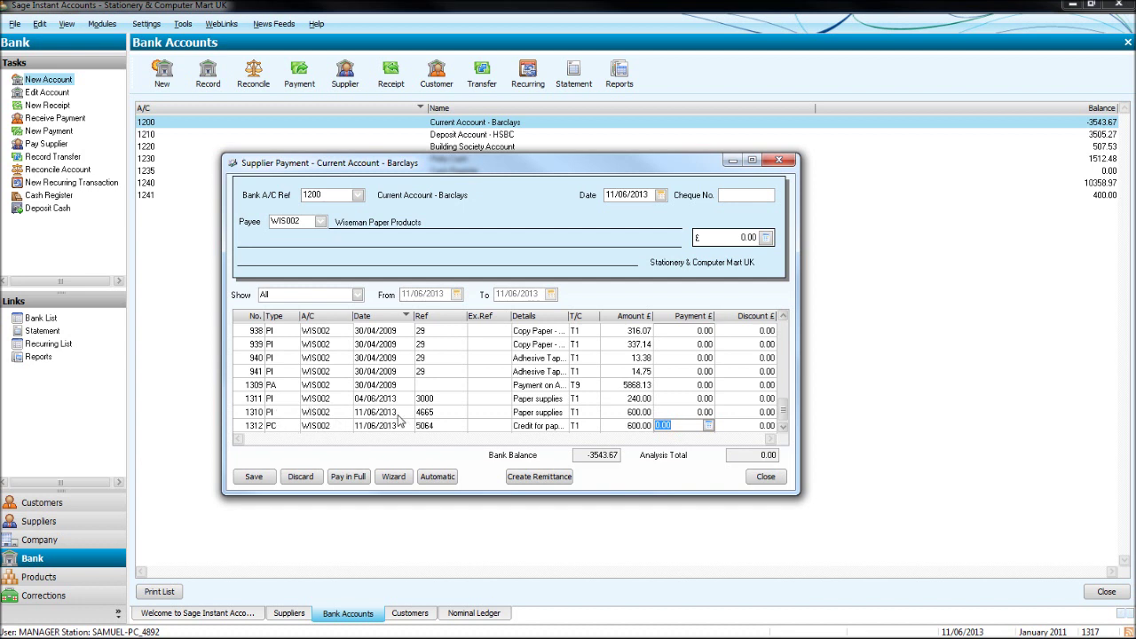
{"action": "left_click", "coordinate": [683, 411]}
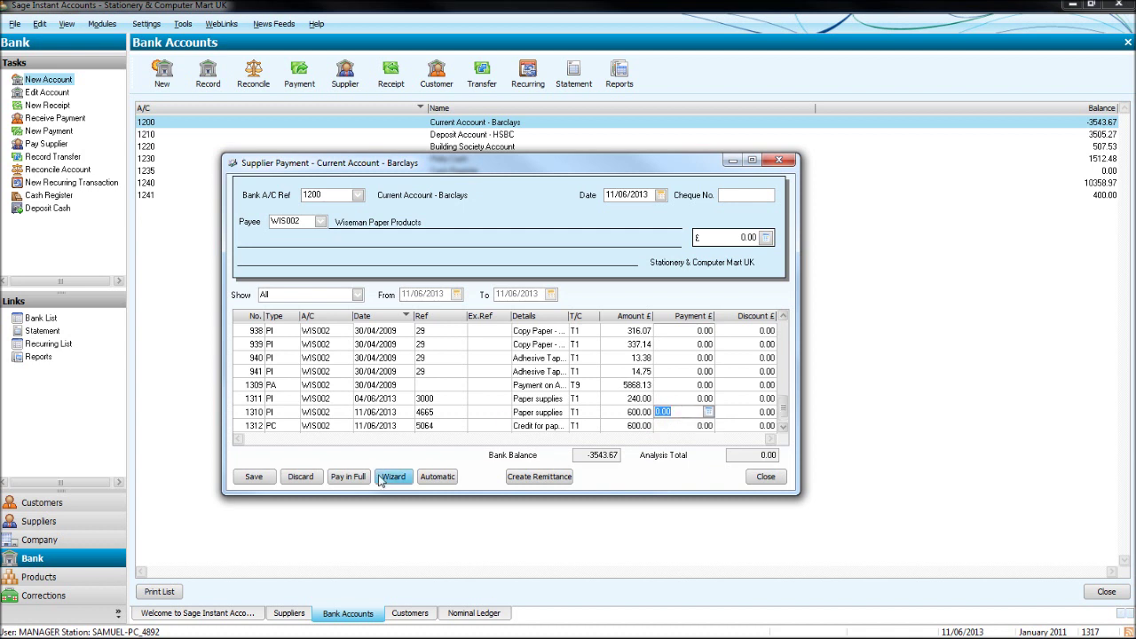
{"action": "left_click", "coordinate": [348, 476]}
{"action": "left_click", "coordinate": [348, 476]}
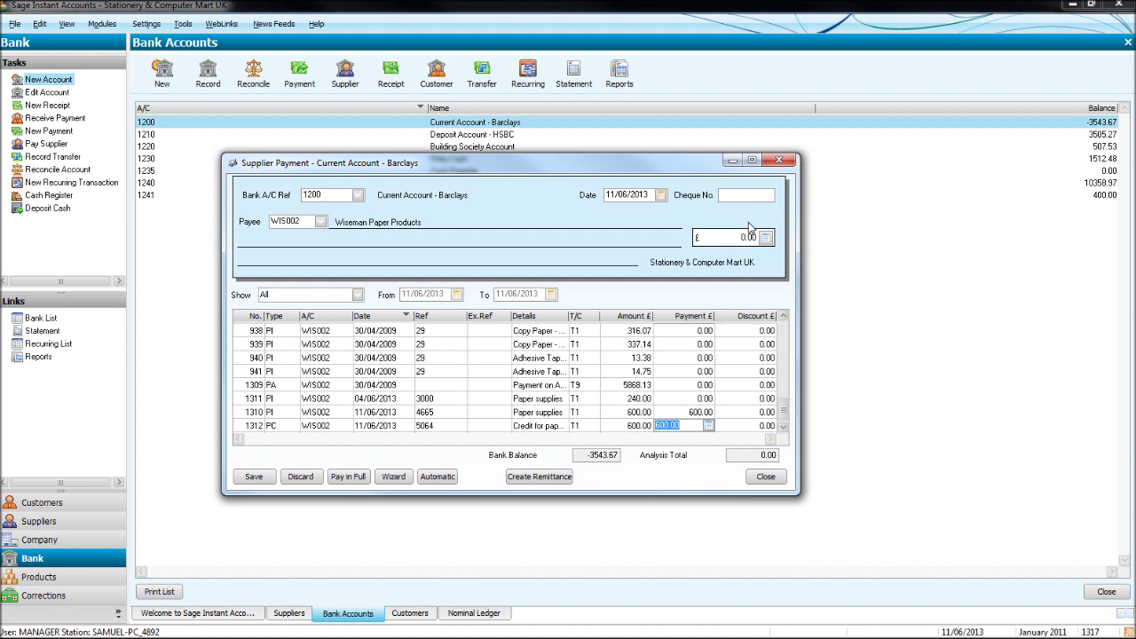
{"action": "left_click", "coordinate": [254, 477]}
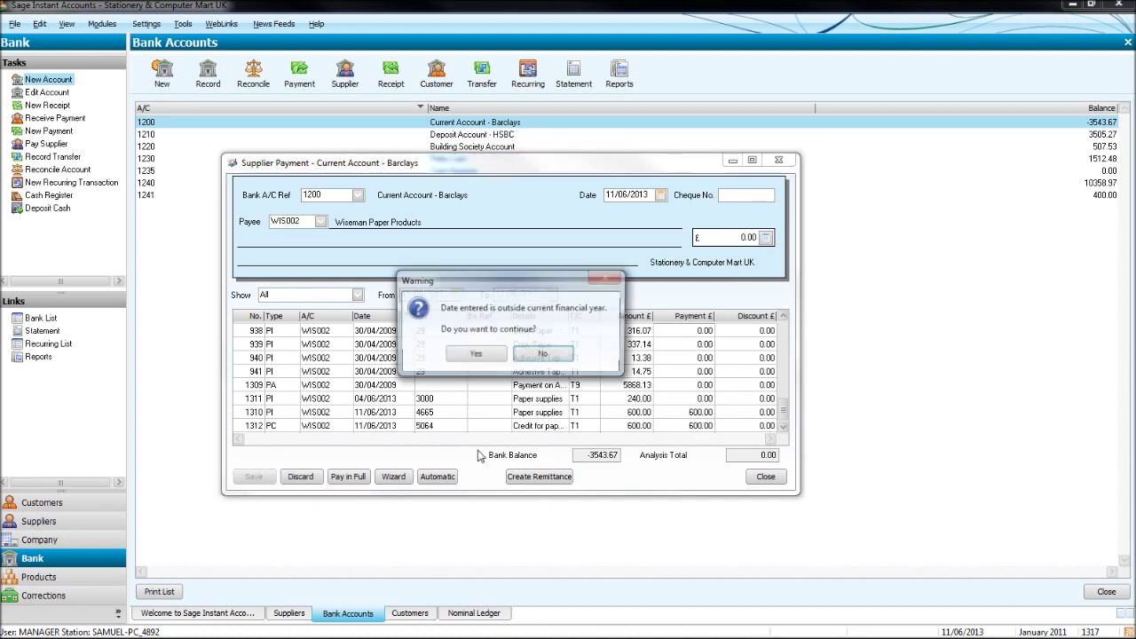
{"action": "left_click", "coordinate": [474, 351]}
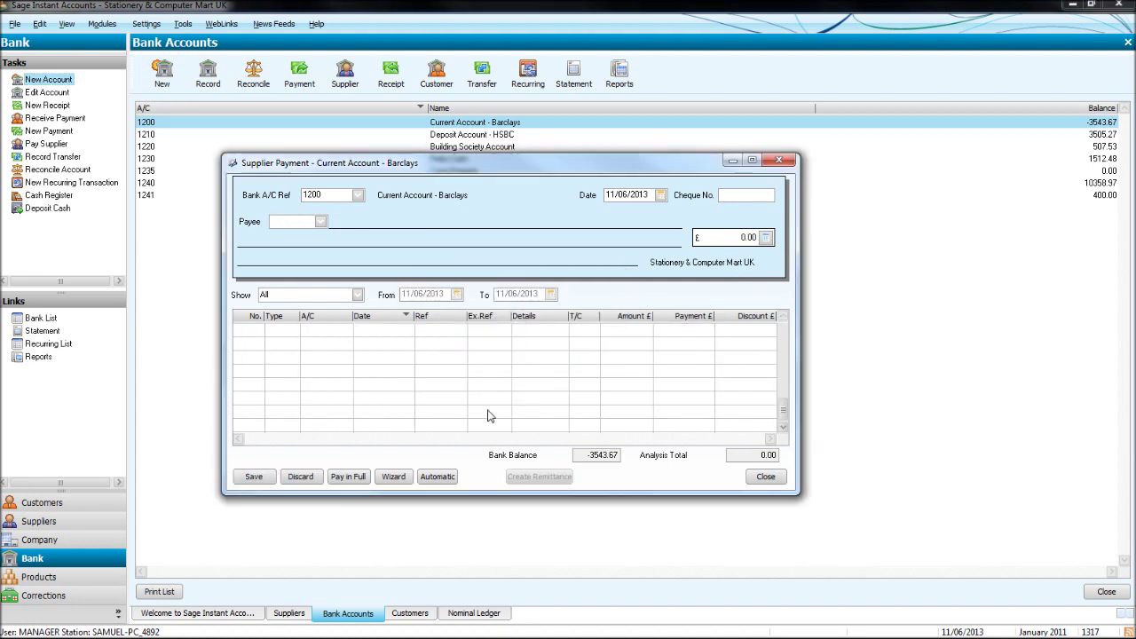
Step: Load Wiseman Paper Products as payee again and return to its oldest outstanding invoice, transaction 910
{"action": "type", "text": "WISE"}
{"action": "key", "text": "BackSpace"}
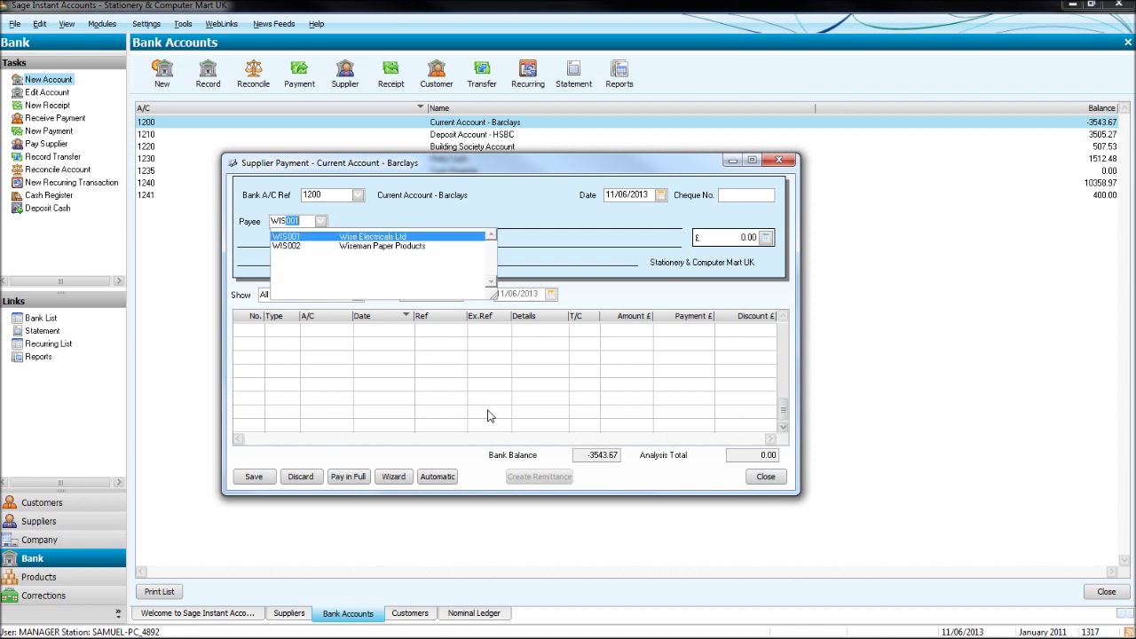
{"action": "left_click", "coordinate": [424, 255]}
{"action": "left_click_drag", "start_coordinate": [782, 342], "coordinate": [784, 438]}
{"action": "left_click", "coordinate": [685, 426]}
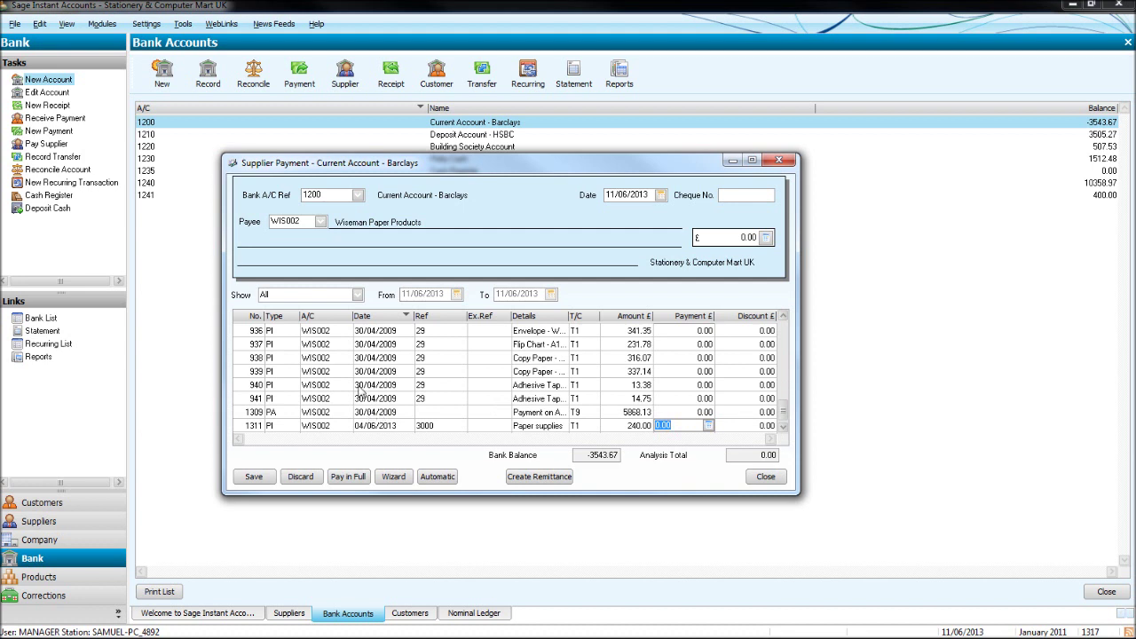
{"action": "scroll", "coordinate": [786, 405], "scroll_direction": "up", "scroll_amount": 5}
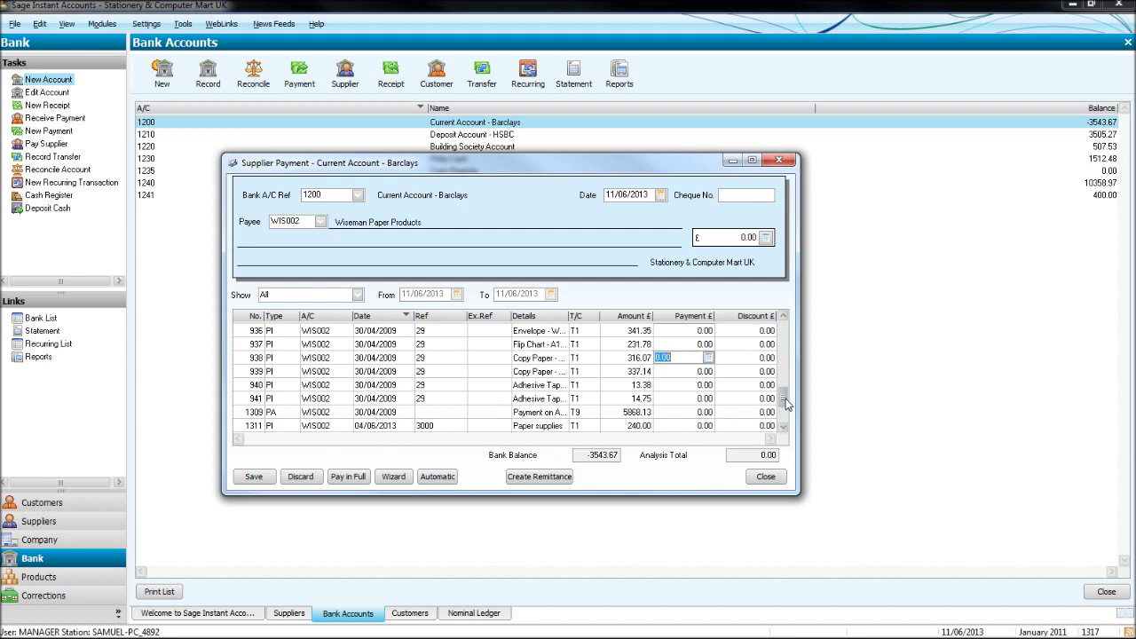
{"action": "scroll", "coordinate": [786, 399], "scroll_direction": "up", "scroll_amount": 8}
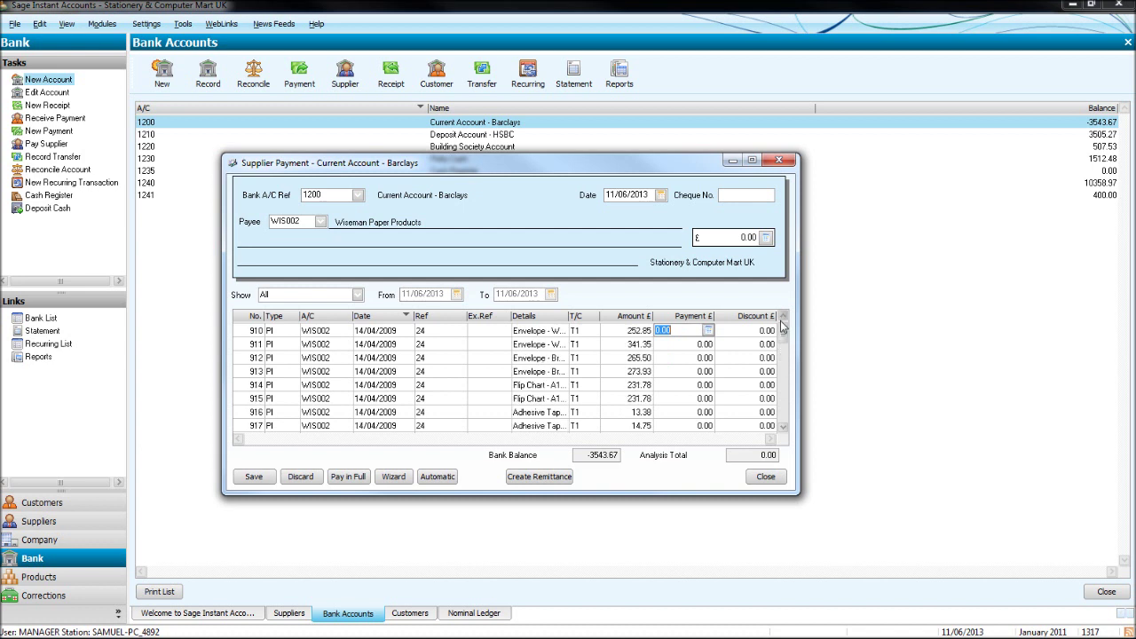
Step: Pay in full all invoices dated 14/04/2009 and 27/04/2009, from transaction 910 down through 1161
{"action": "left_click", "coordinate": [347, 476]}
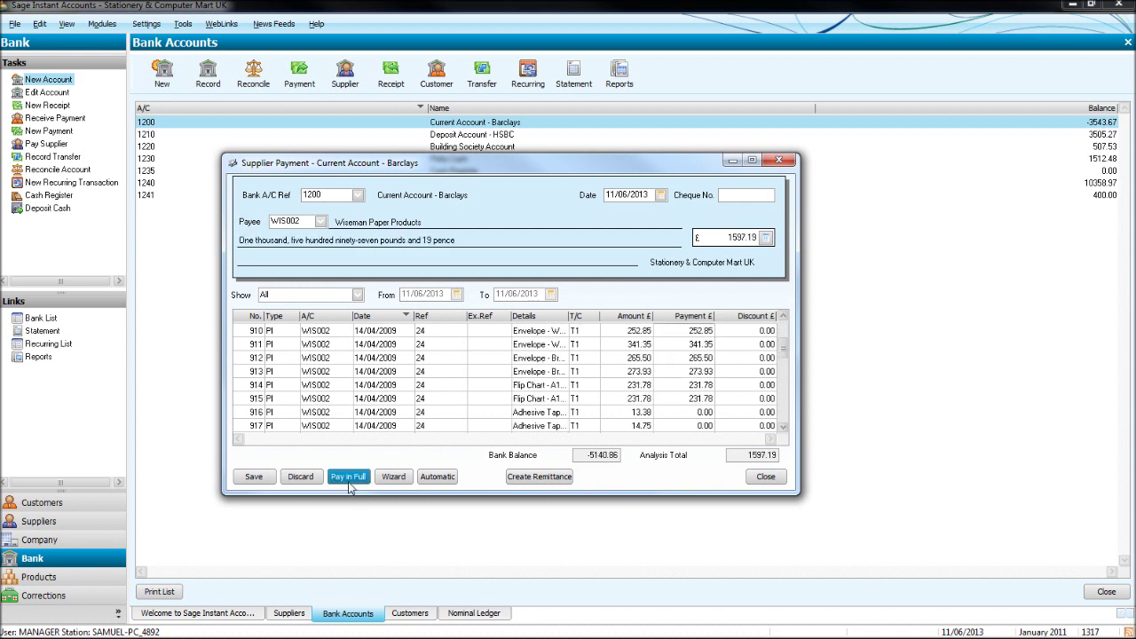
{"action": "left_click", "coordinate": [348, 476]}
{"action": "left_click", "coordinate": [348, 476]}
{"action": "left_click", "coordinate": [347, 477]}
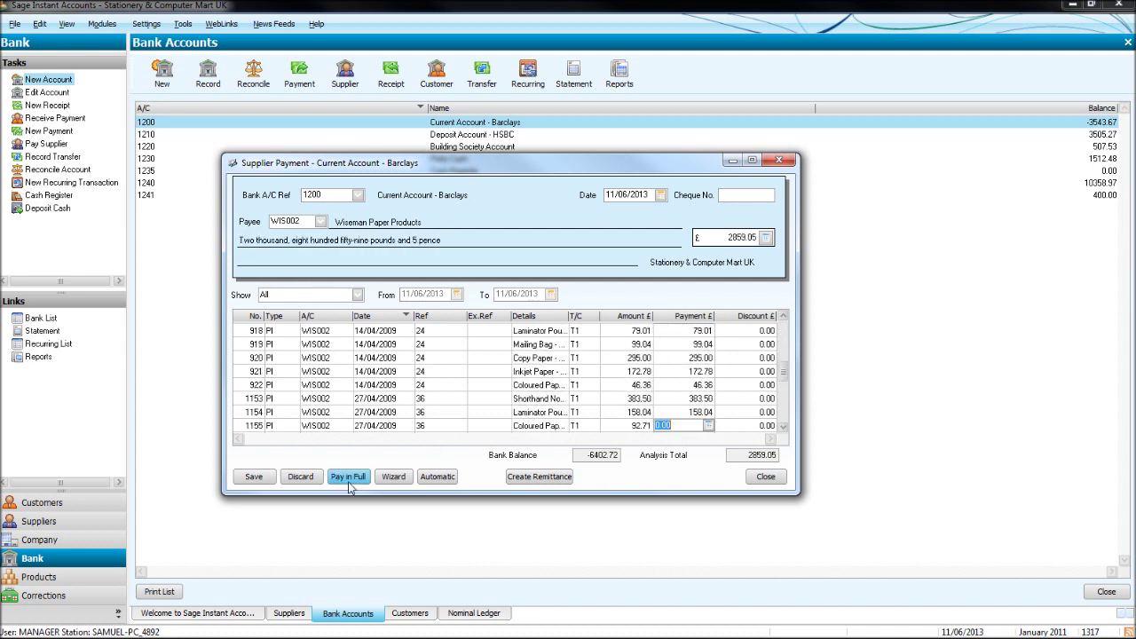
{"action": "left_click", "coordinate": [348, 477]}
{"action": "left_click", "coordinate": [348, 477]}
{"action": "left_click", "coordinate": [348, 477]}
{"action": "left_click", "coordinate": [347, 476]}
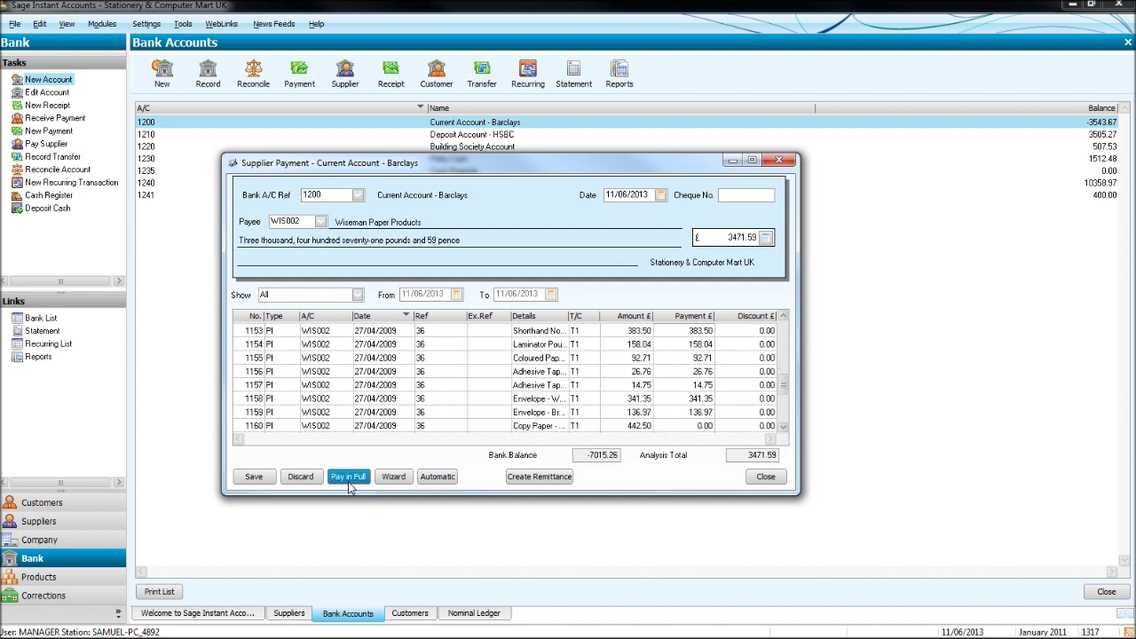
{"action": "left_click", "coordinate": [348, 476]}
{"action": "left_click", "coordinate": [347, 476]}
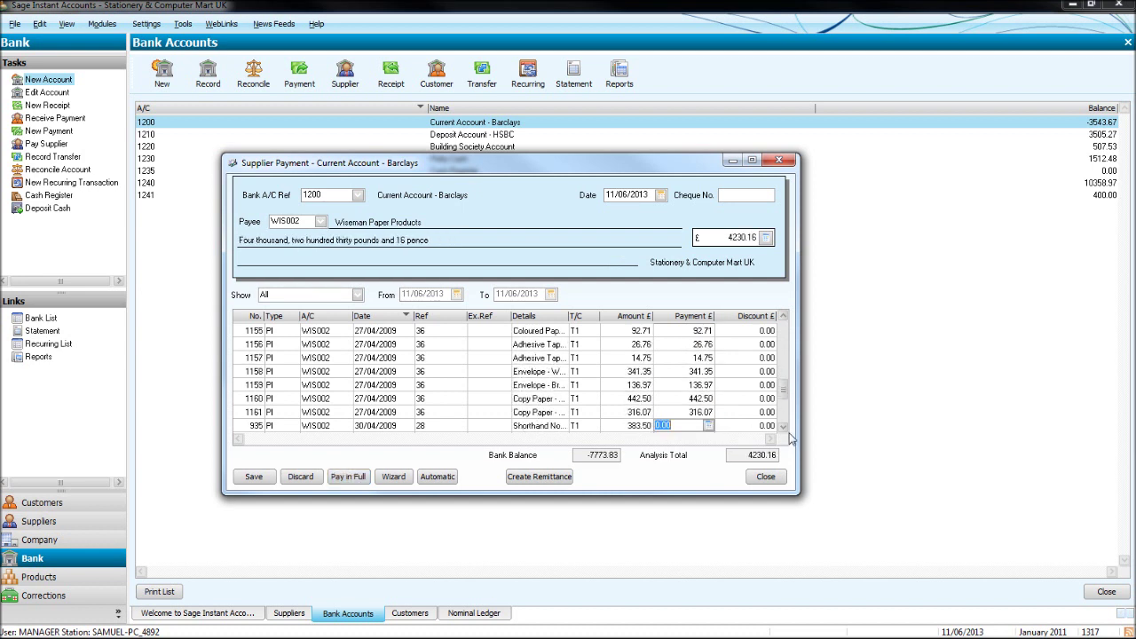
Step: Pay in full the 30/04/2009 invoices from transaction 935 through 939
{"action": "scroll", "coordinate": [790, 433], "scroll_direction": "down", "scroll_amount": 4}
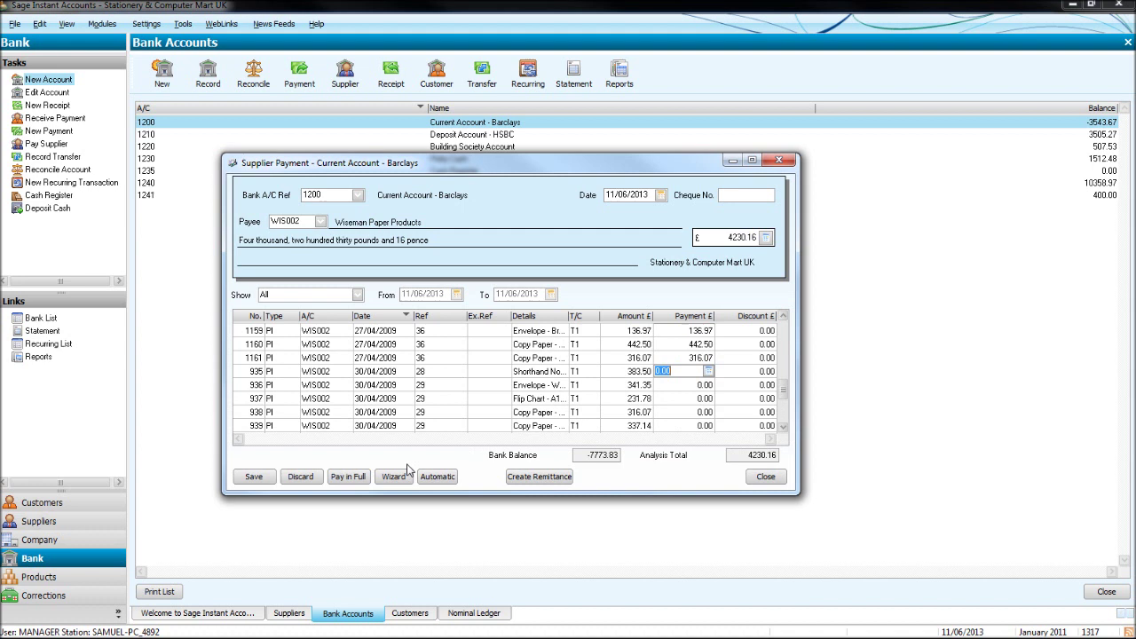
{"action": "left_click", "coordinate": [348, 477]}
{"action": "left_click", "coordinate": [347, 477]}
{"action": "left_click", "coordinate": [348, 476]}
{"action": "left_click", "coordinate": [348, 477]}
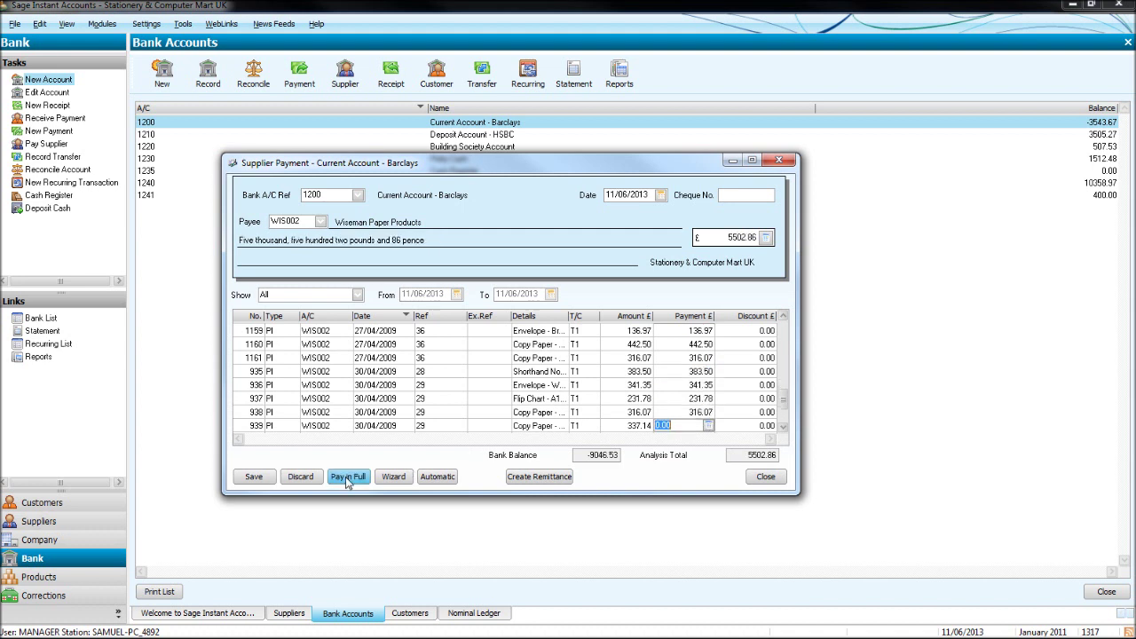
{"action": "left_click", "coordinate": [351, 480]}
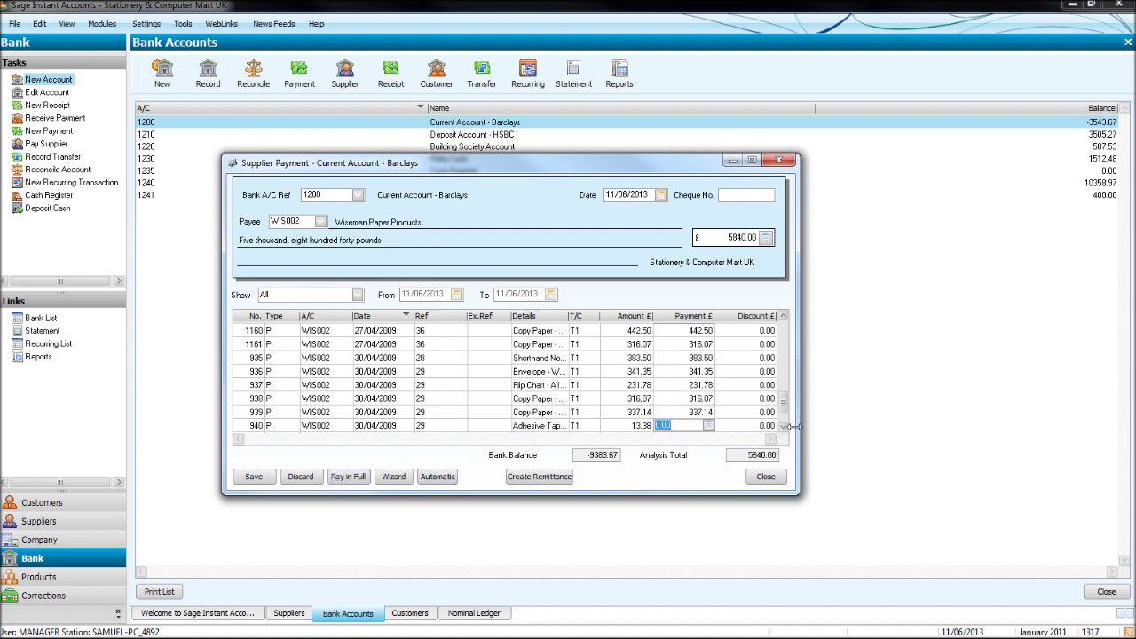
Step: Pay in full the two remaining 30/04/2009 adhesive tape invoices, transactions 941 and 940
{"action": "scroll", "coordinate": [785, 435], "scroll_direction": "down", "scroll_amount": 3}
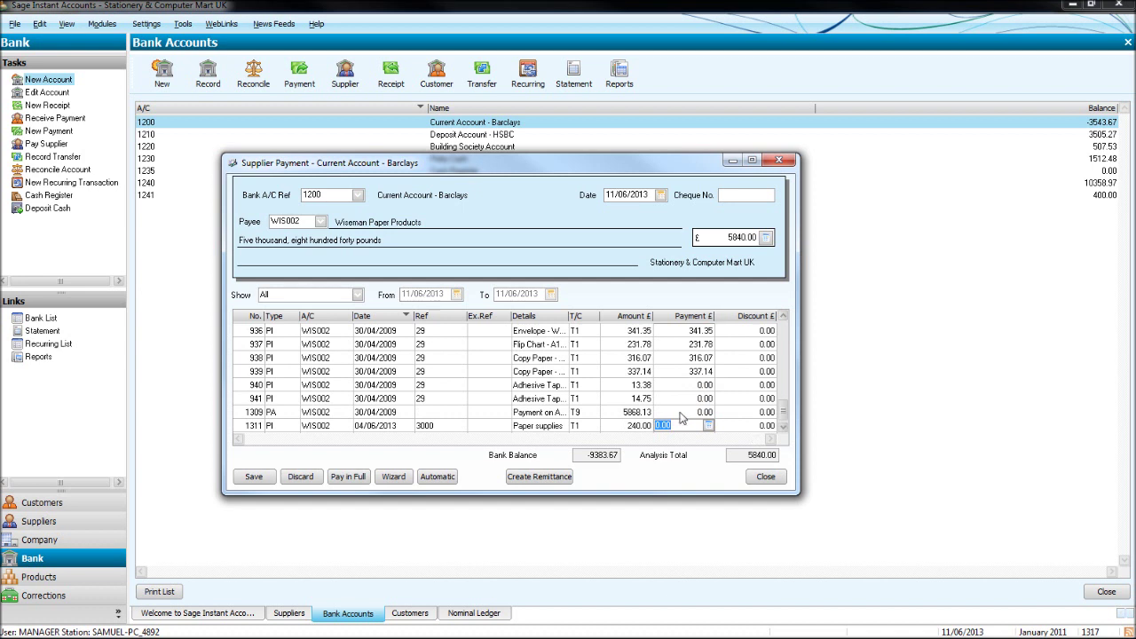
{"action": "left_click", "coordinate": [686, 399]}
{"action": "left_click", "coordinate": [348, 476]}
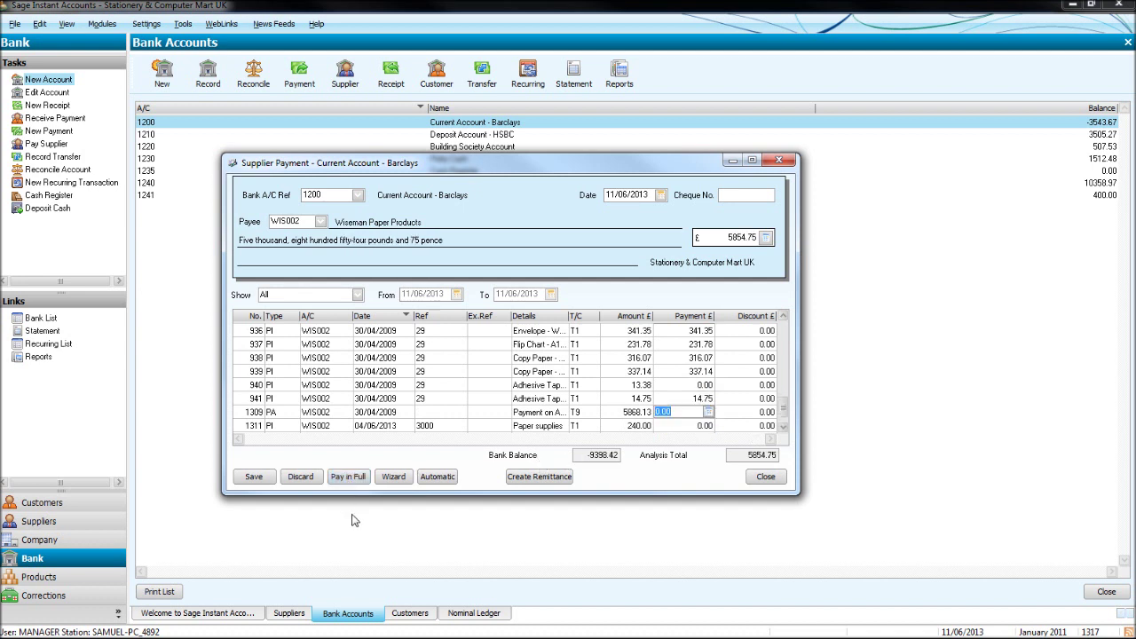
{"action": "left_click", "coordinate": [692, 385]}
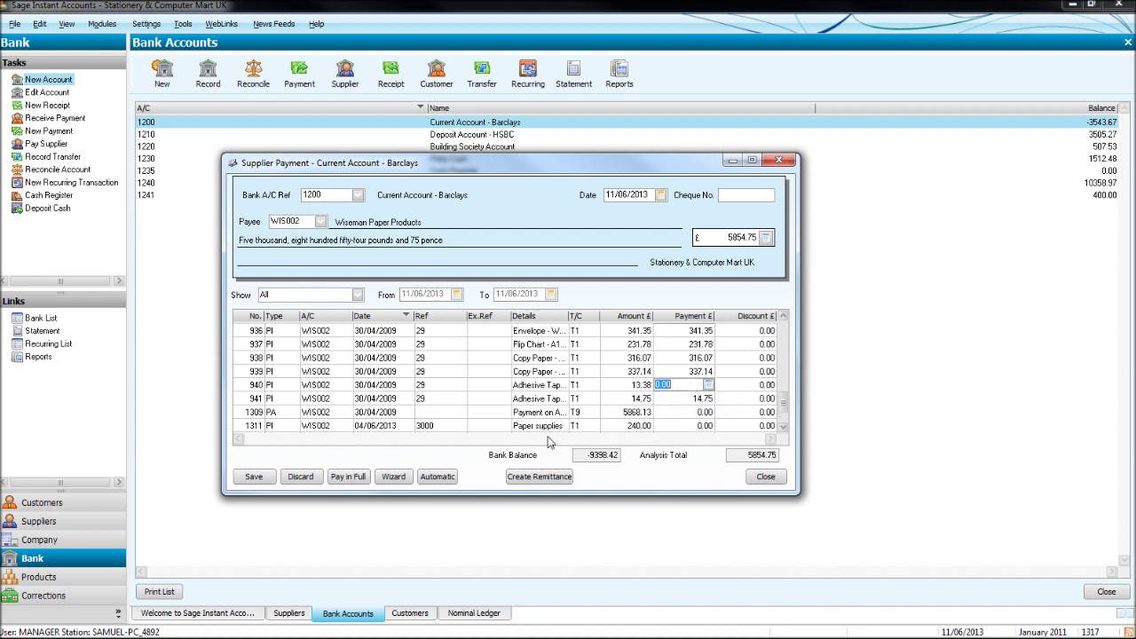
{"action": "left_click", "coordinate": [359, 478]}
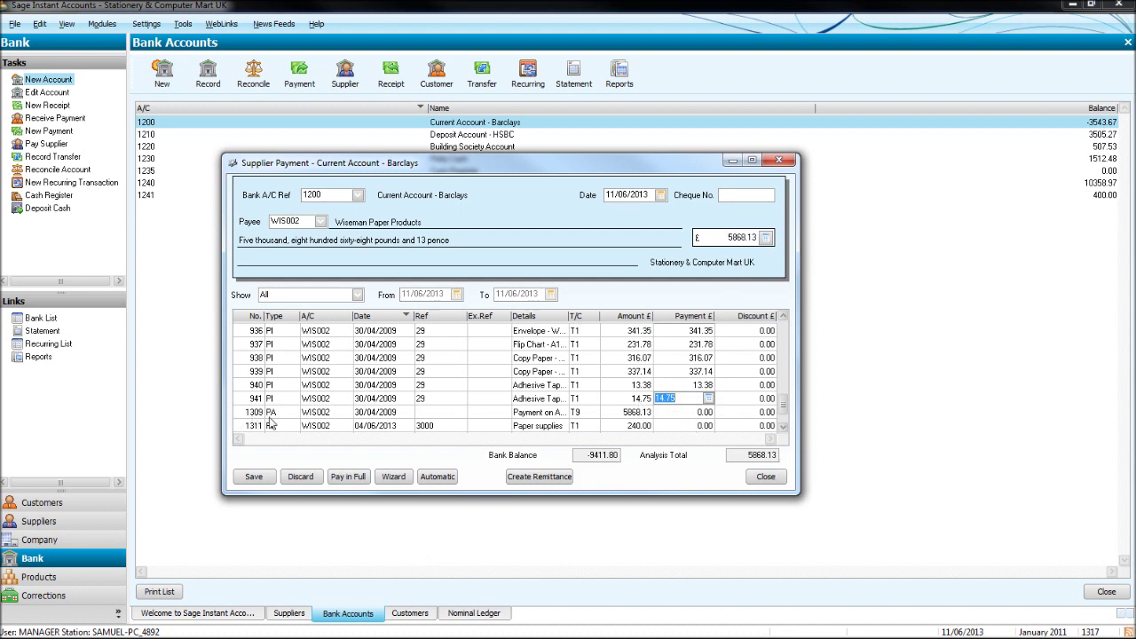
Step: Allocate the payment on account, transaction 1309, in full and save the supplier payment, accepting the date outside the current financial year
{"action": "left_click", "coordinate": [663, 416]}
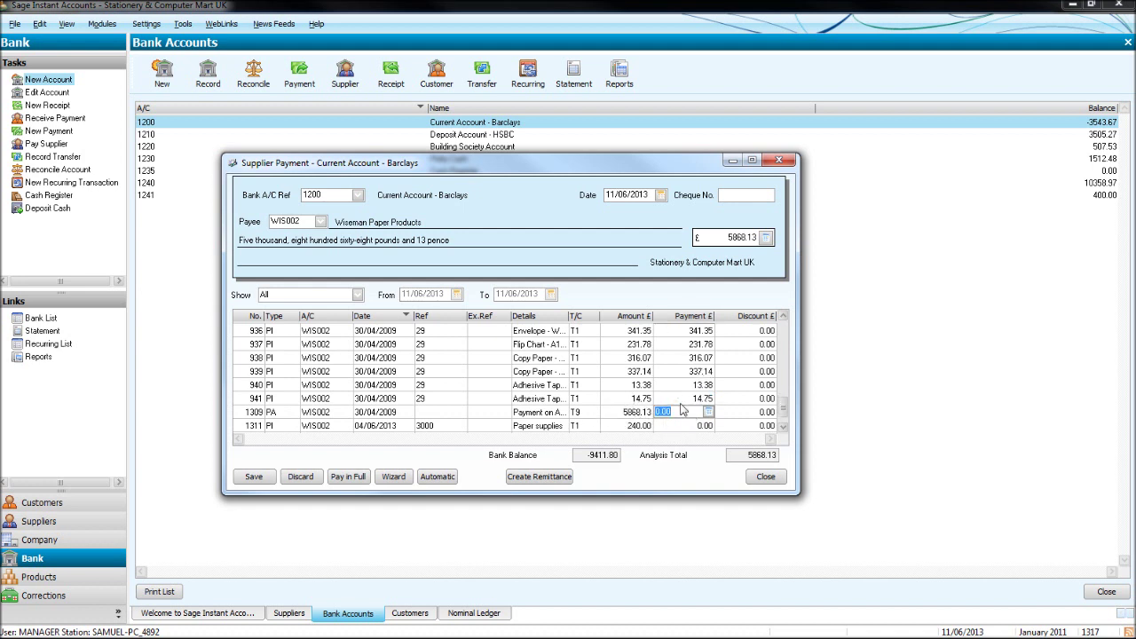
{"action": "left_click", "coordinate": [347, 476]}
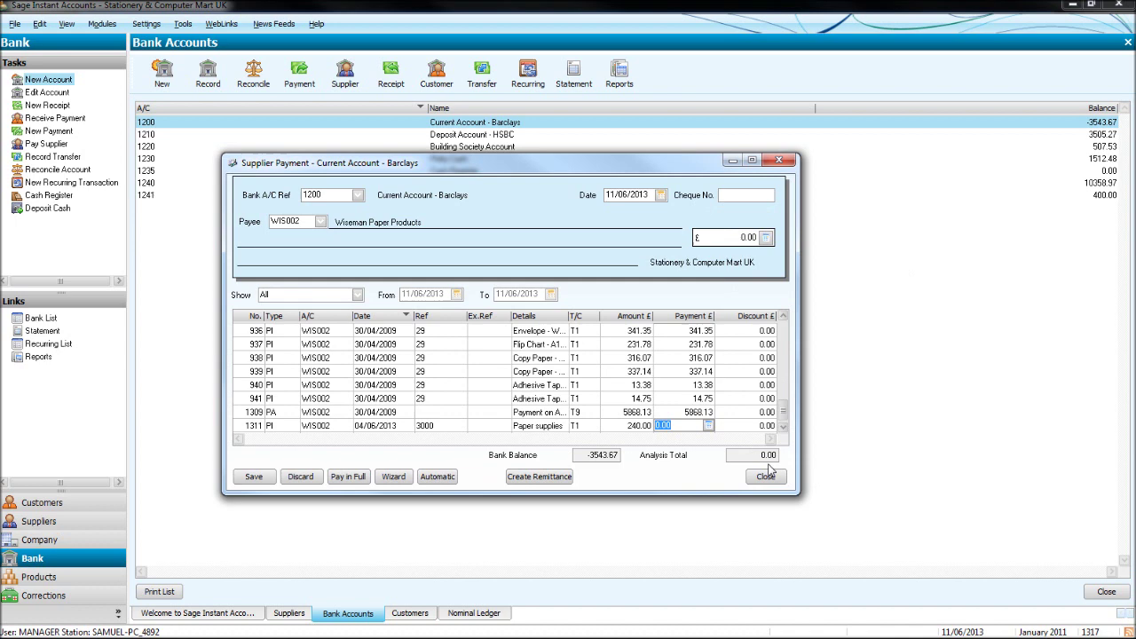
{"action": "left_click", "coordinate": [254, 476]}
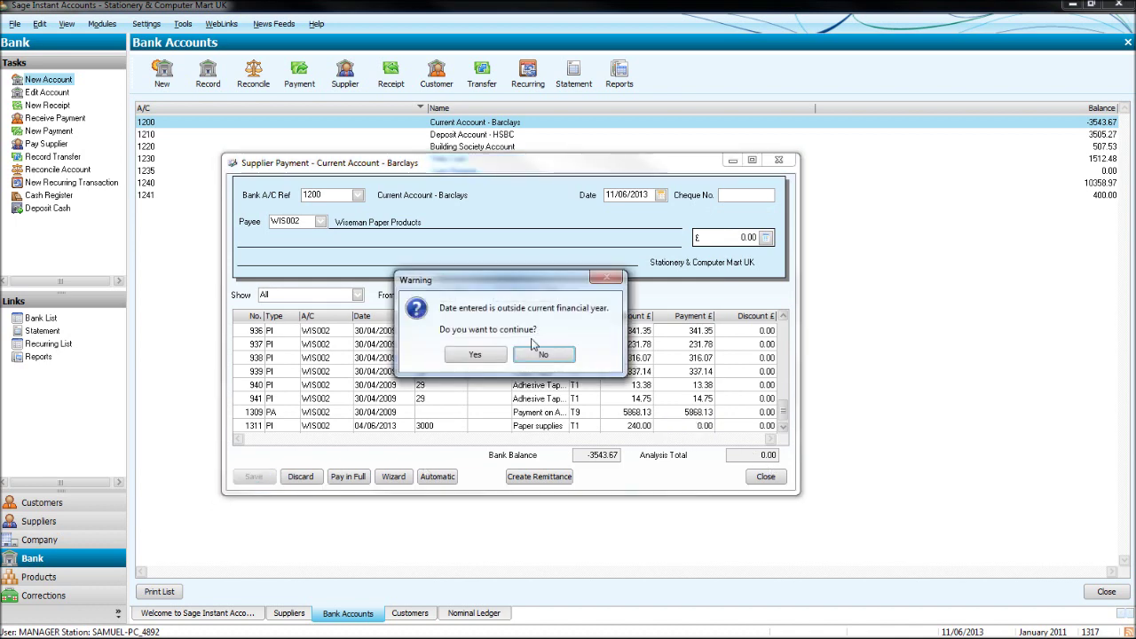
{"action": "left_click", "coordinate": [475, 355]}
Step: Load Wise Electricals Ltd as payee, allocate refund credit 593 in full against invoice 594, and save the supplier payment
{"action": "type", "text": "WIS"}
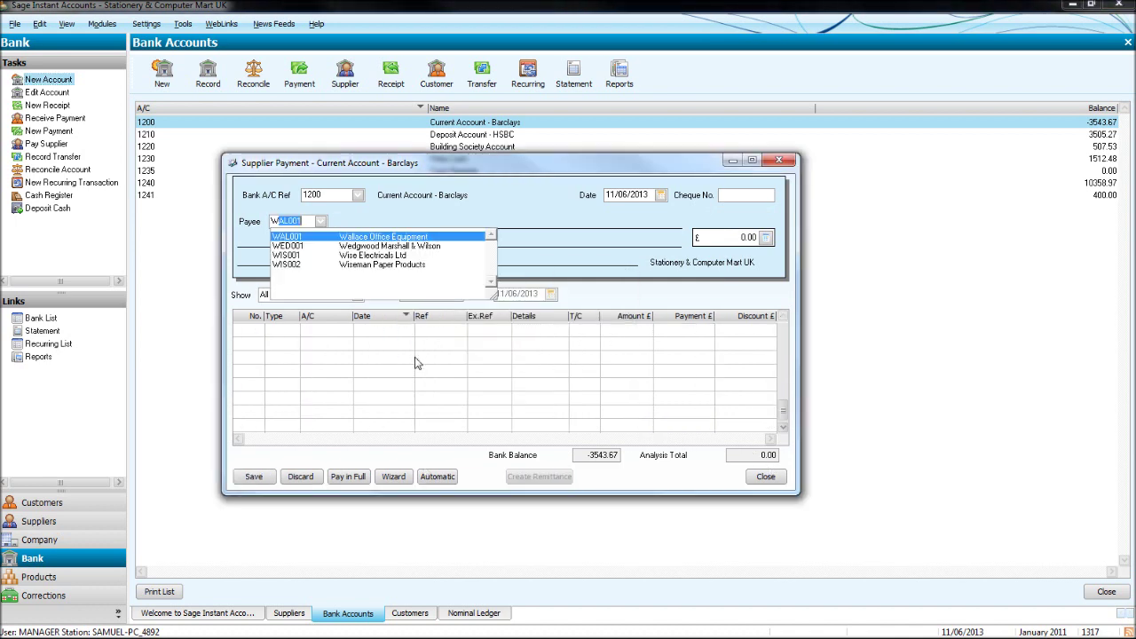
{"action": "key", "text": "Tab"}
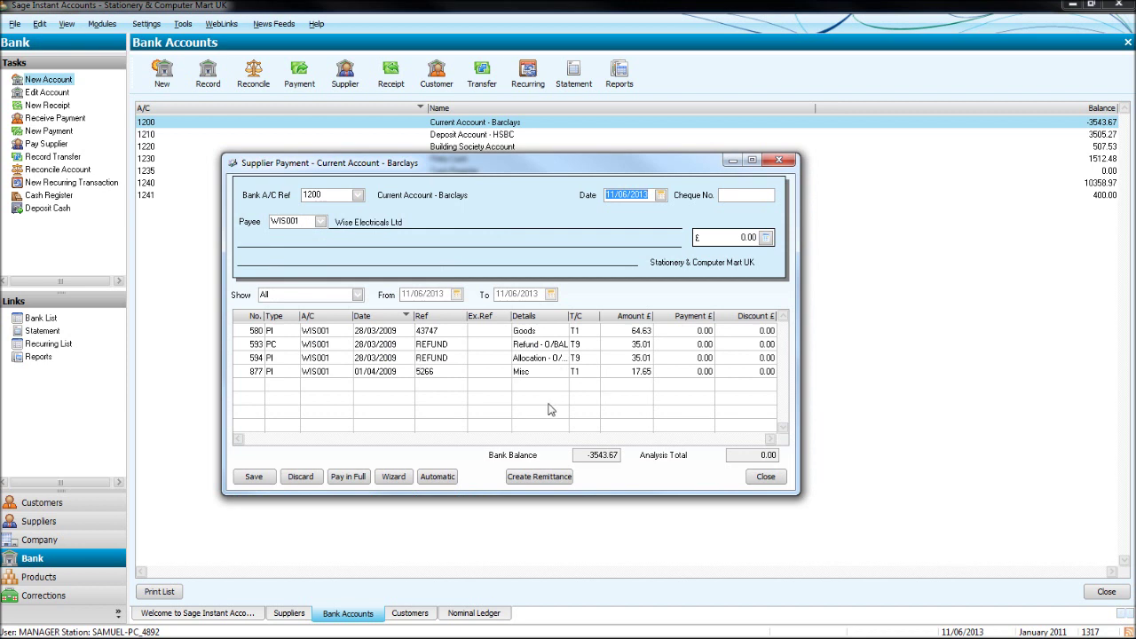
{"action": "left_click", "coordinate": [678, 349]}
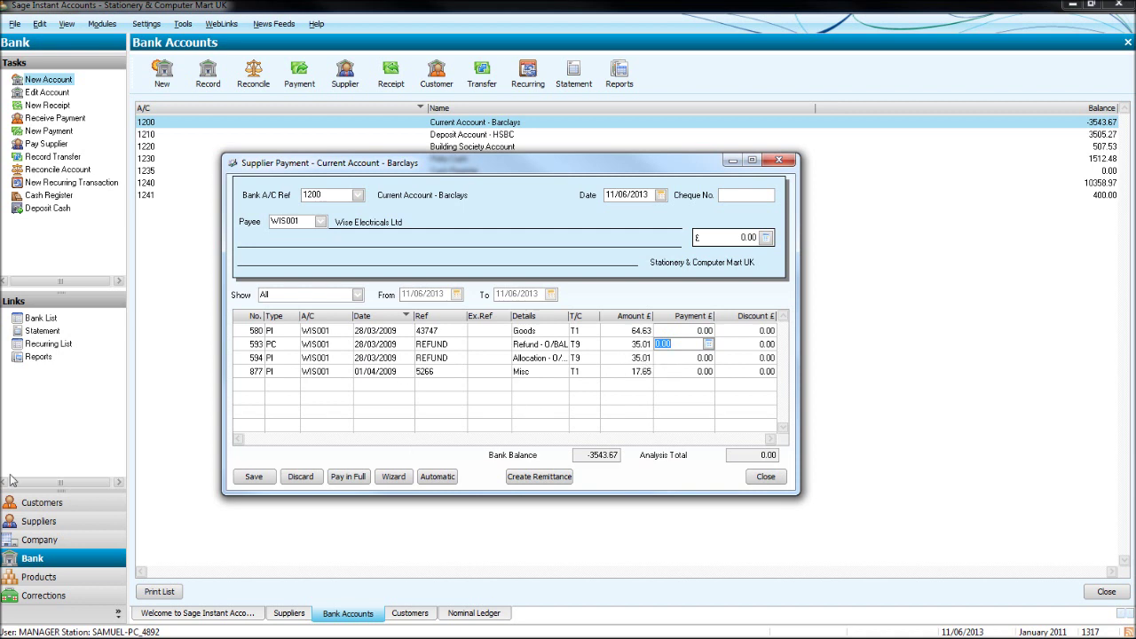
{"action": "left_click", "coordinate": [348, 476]}
{"action": "left_click", "coordinate": [348, 476]}
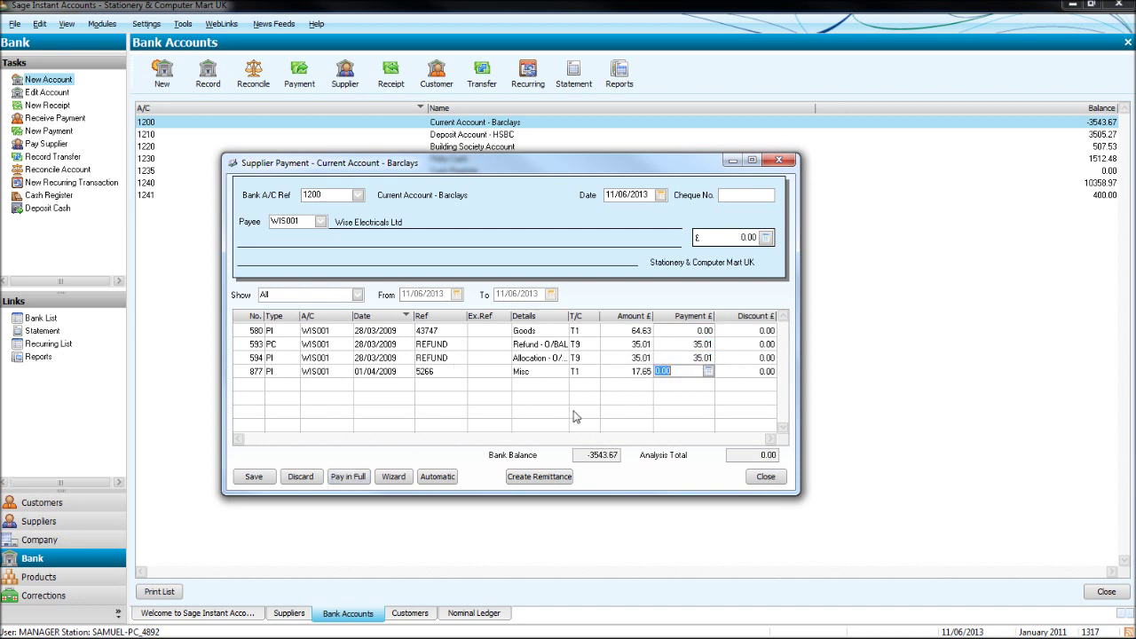
{"action": "left_click", "coordinate": [254, 477]}
{"action": "left_click", "coordinate": [474, 356]}
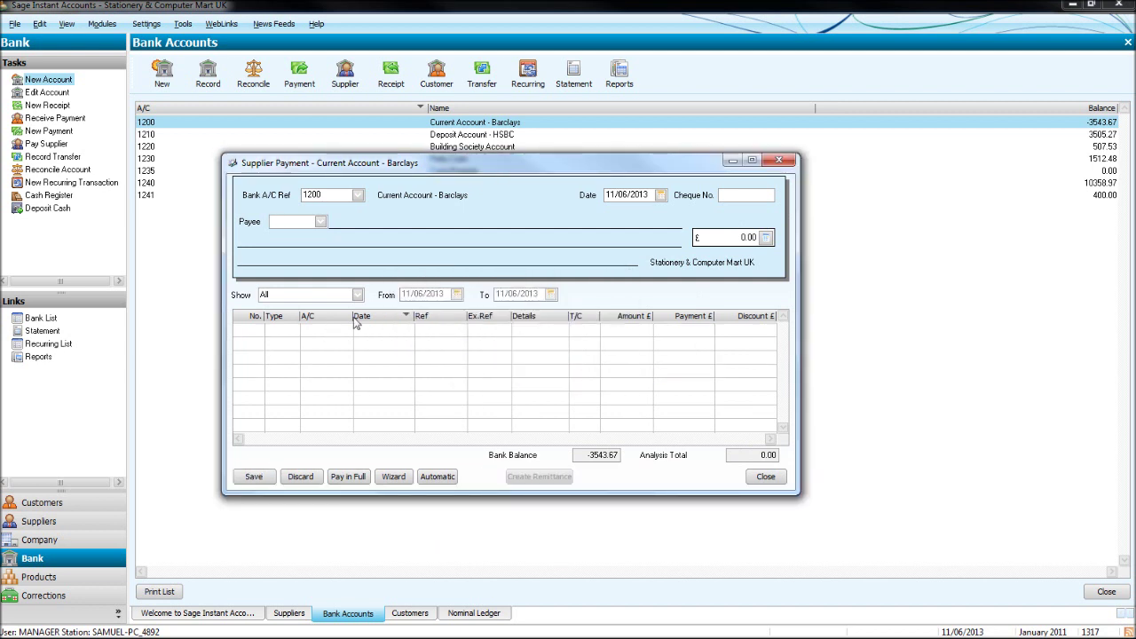
Step: Reload Wise Electricals Ltd to check its remaining outstanding transactions, and close the supplier payment without entering anything
{"action": "type", "text": "WIS001"}
{"action": "key", "text": "Tab"}
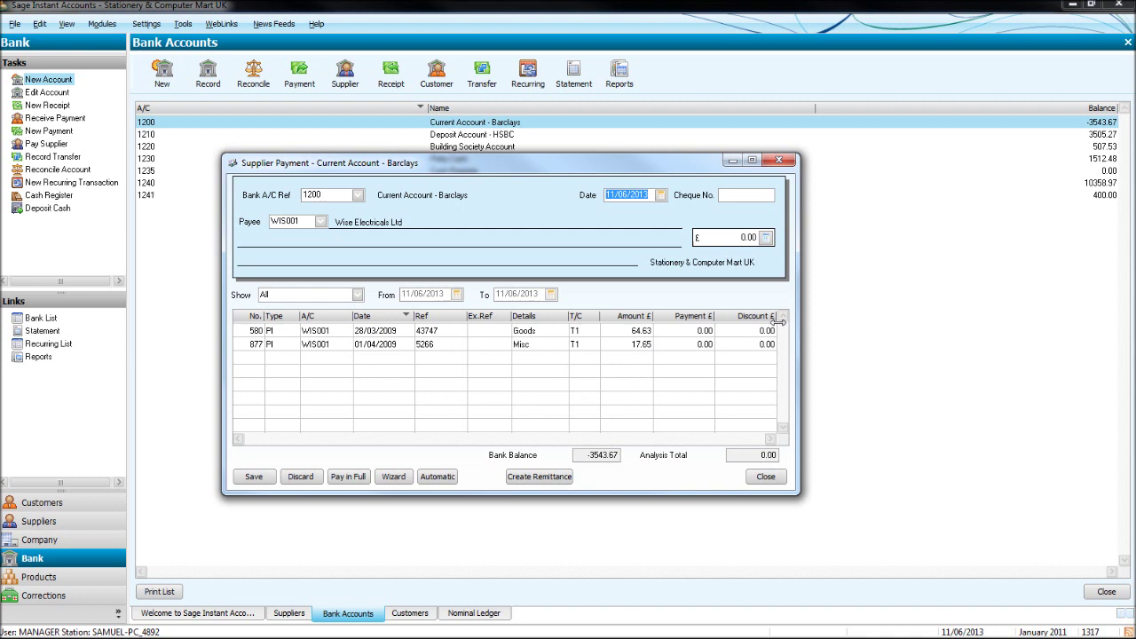
{"action": "left_click", "coordinate": [778, 160]}
{"action": "left_click", "coordinate": [536, 369]}
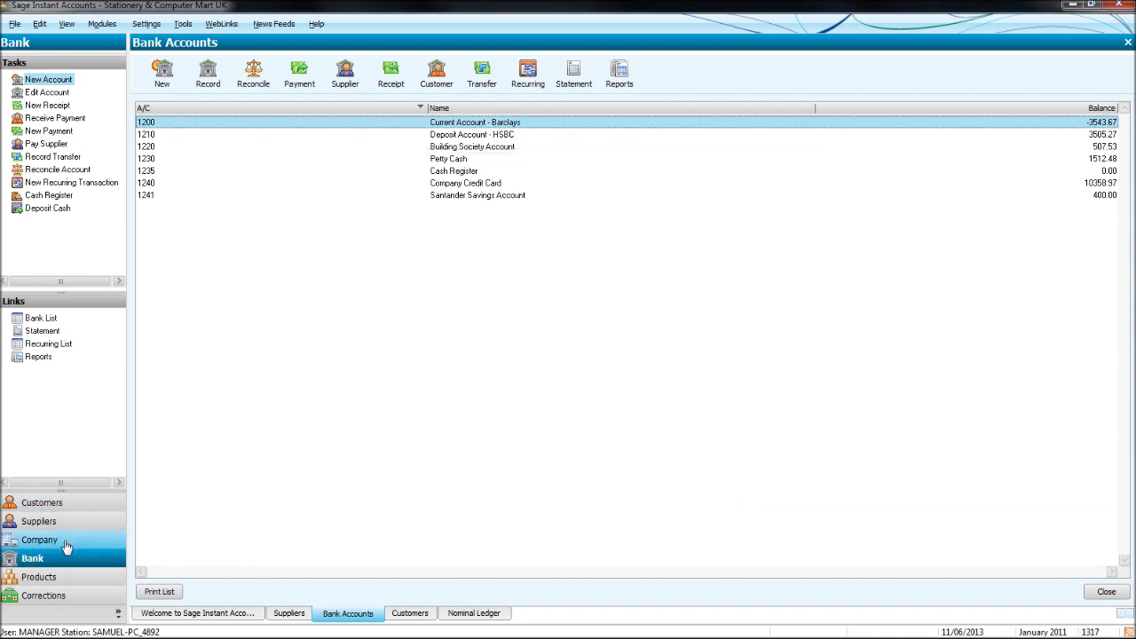
Step: Preview the Aged Creditors Analysis (Detailed) report for Wiseman Paper Products, and close the report and clear the supplier selection
{"action": "left_click", "coordinate": [71, 529]}
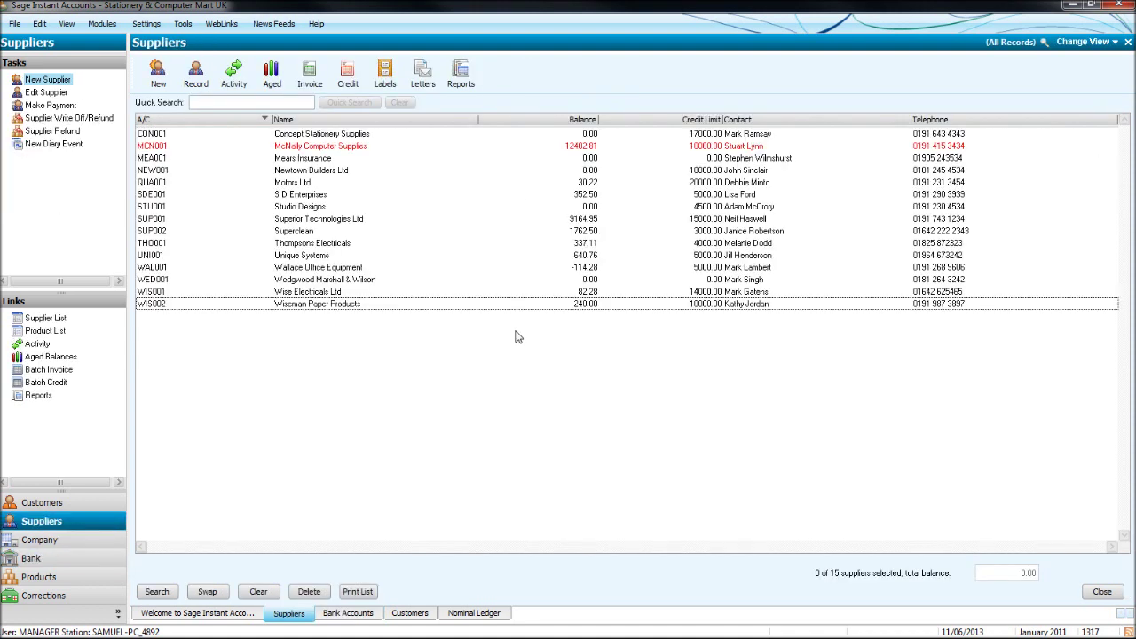
{"action": "left_click", "coordinate": [533, 302]}
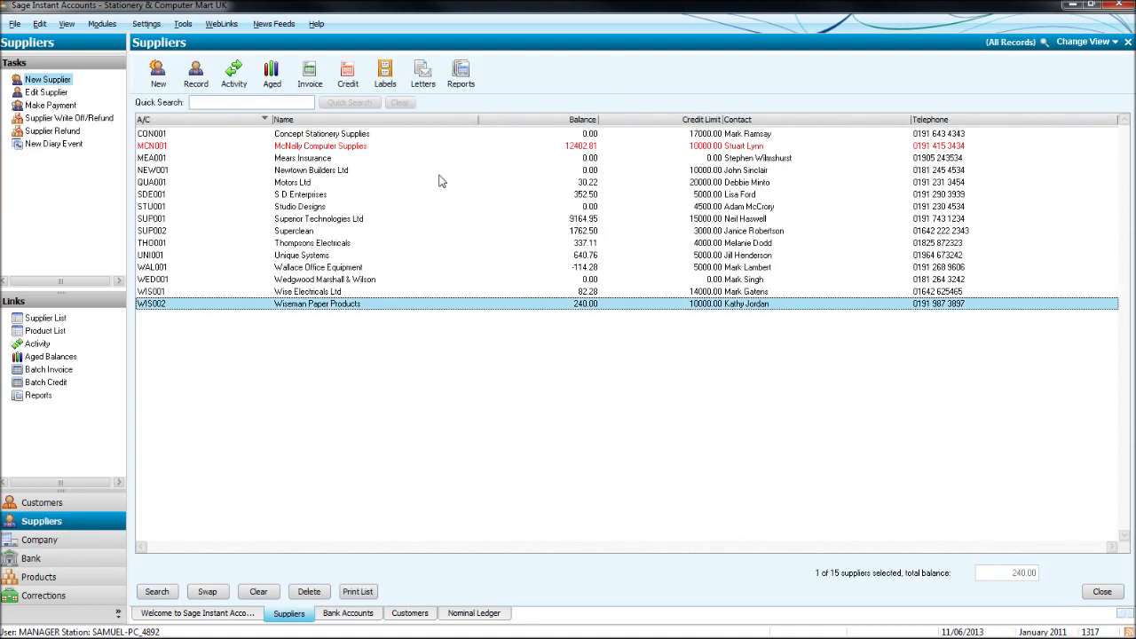
{"action": "left_click", "coordinate": [459, 83]}
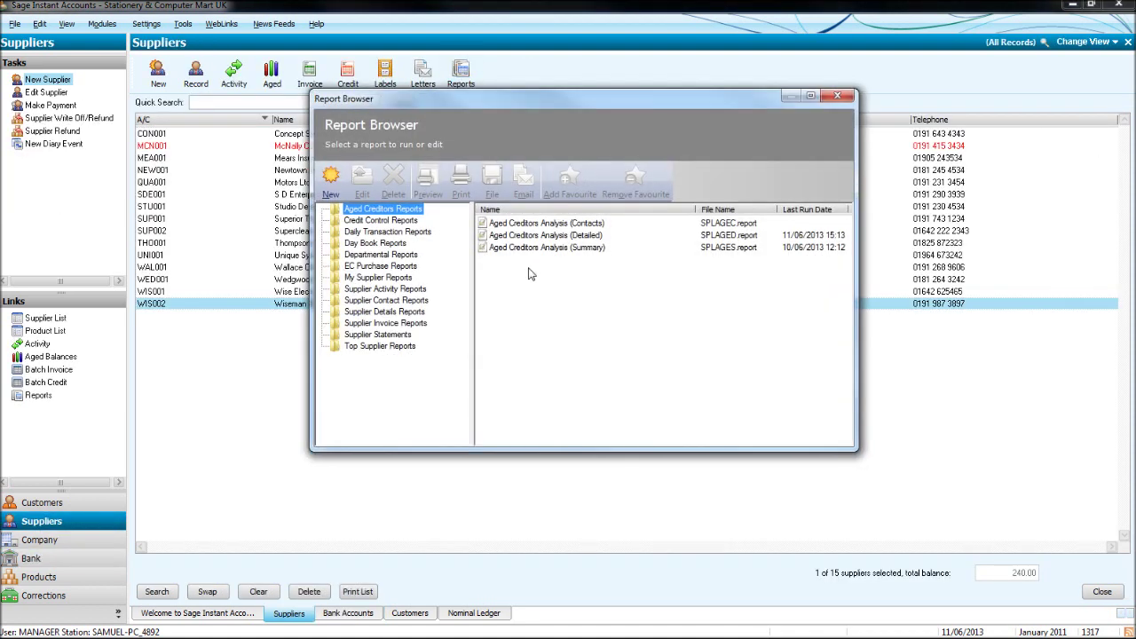
{"action": "left_click", "coordinate": [543, 235]}
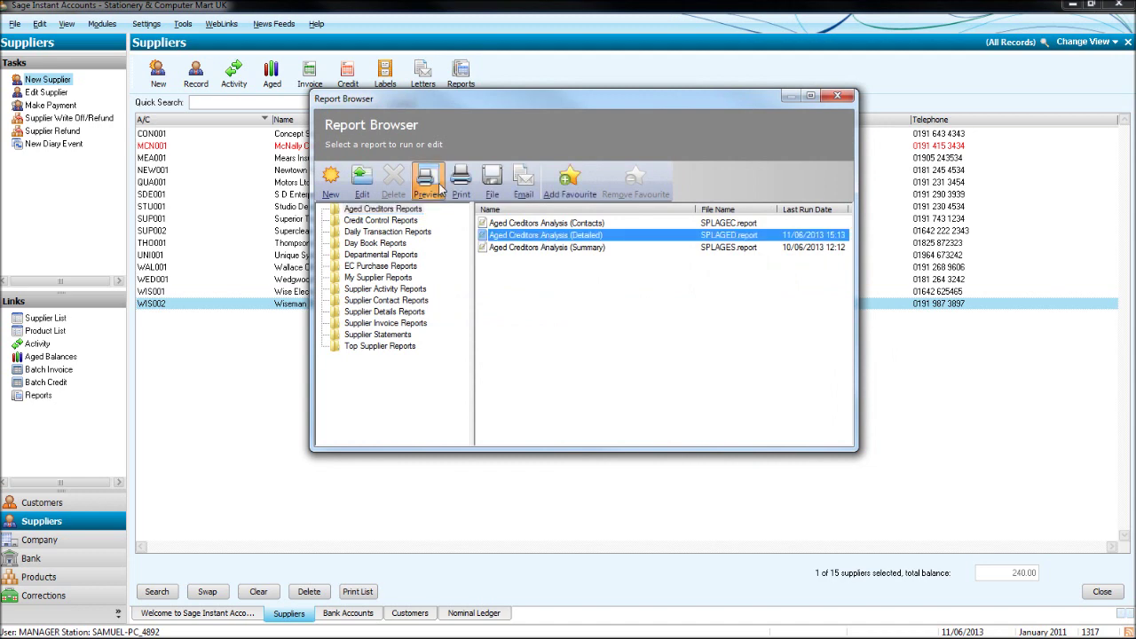
{"action": "left_click", "coordinate": [428, 180]}
{"action": "left_click", "coordinate": [704, 350]}
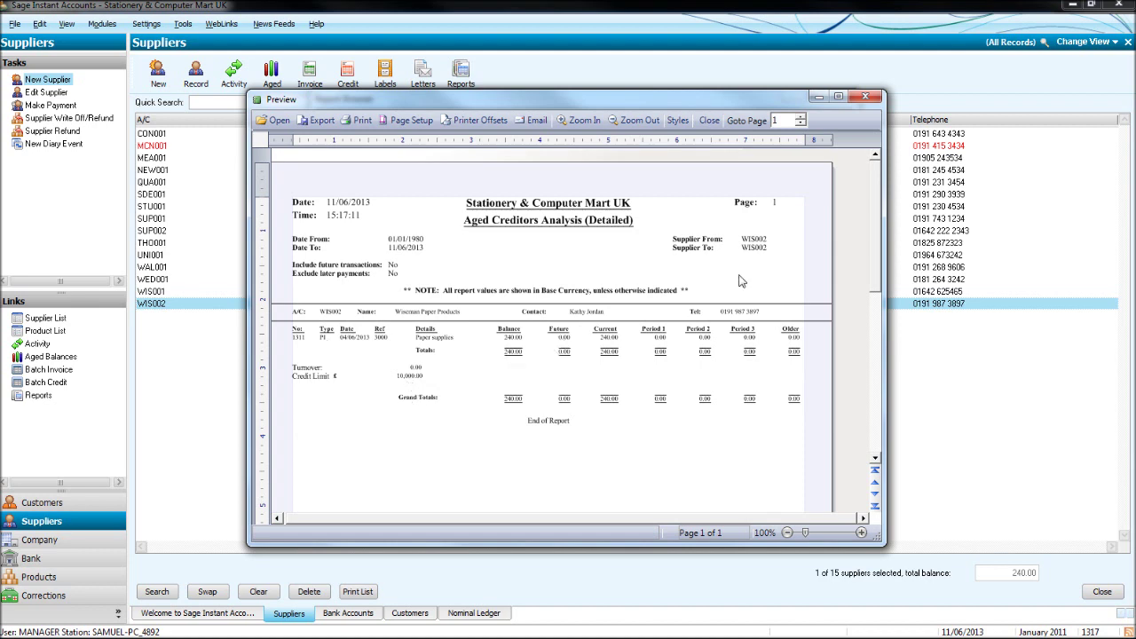
{"action": "left_click", "coordinate": [865, 96]}
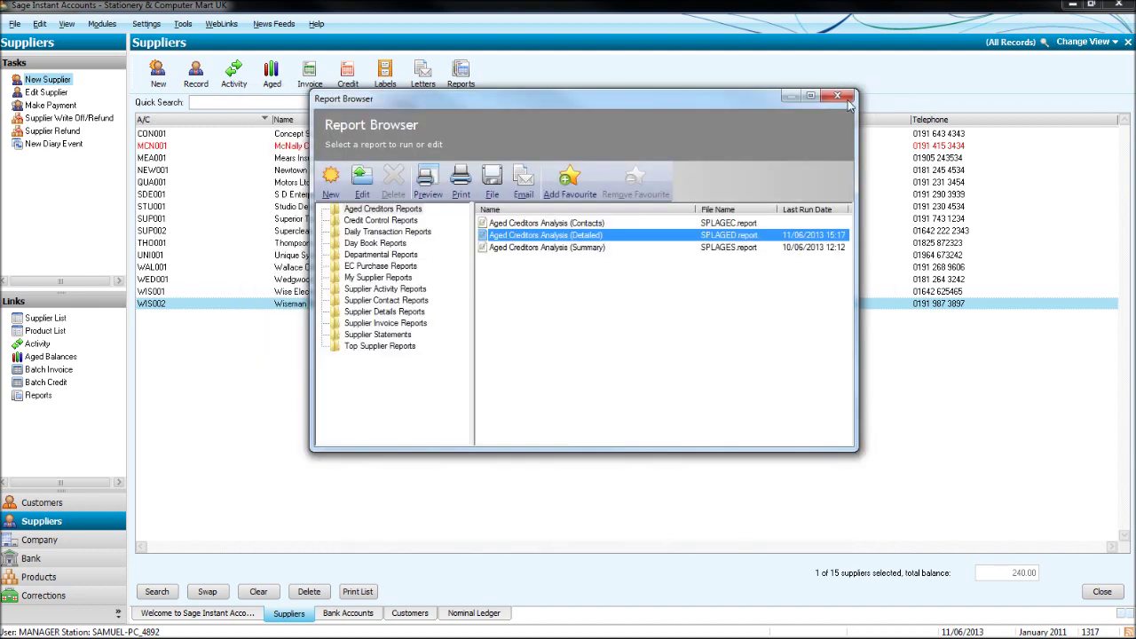
{"action": "left_click", "coordinate": [837, 96]}
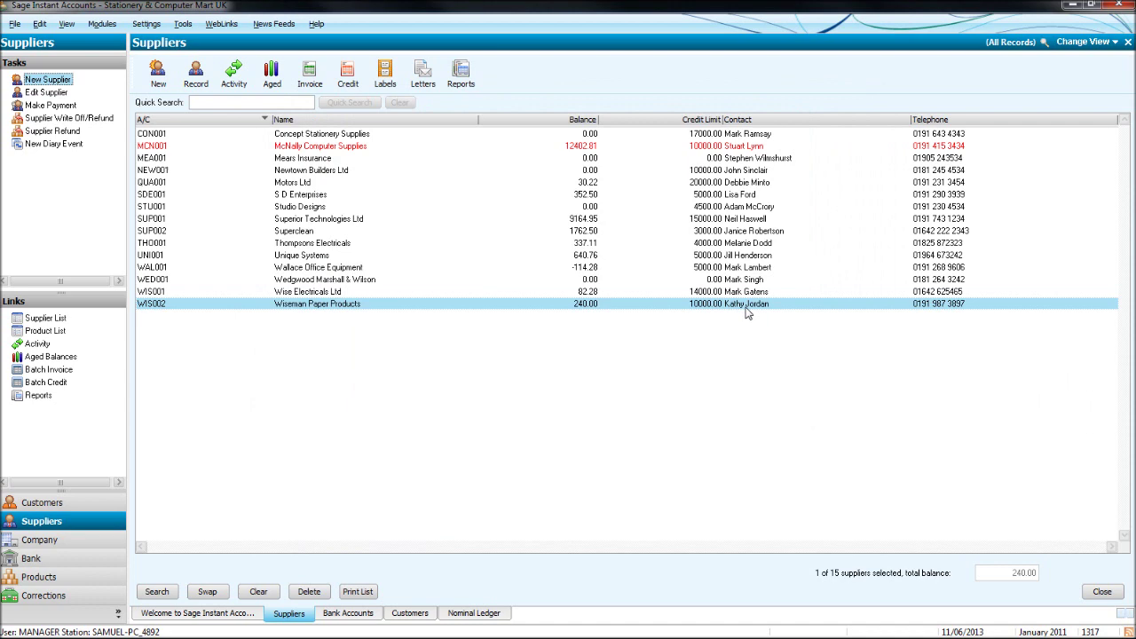
{"action": "left_click", "coordinate": [748, 305]}
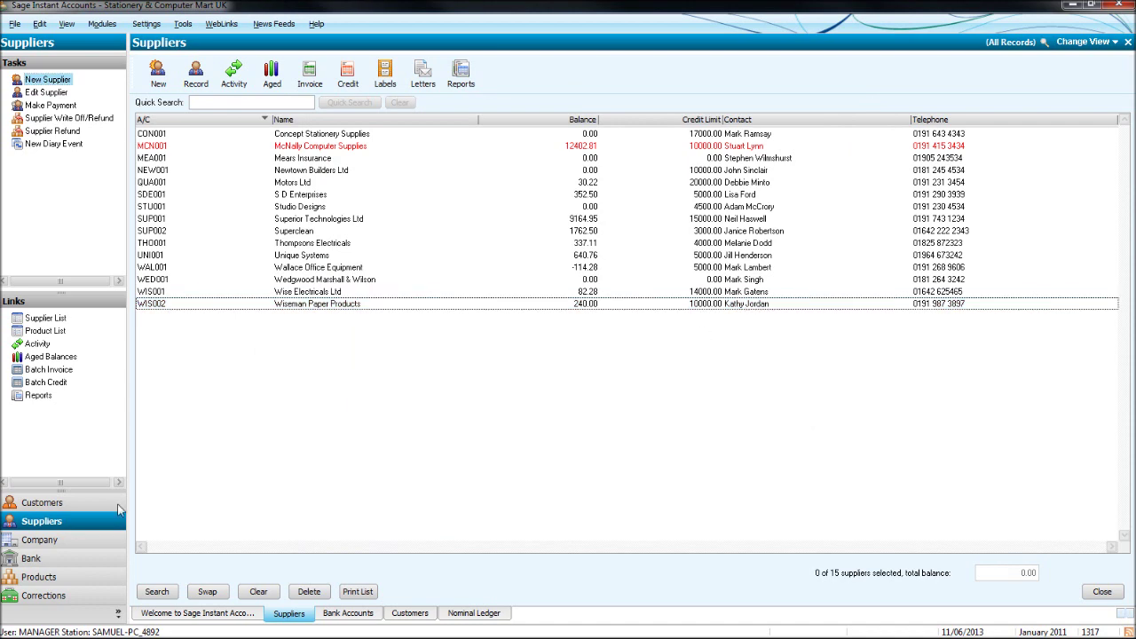
Step: Open a customer receipt for the Barclays current account and load the A1 Design Services customer account
{"action": "left_click", "coordinate": [48, 512]}
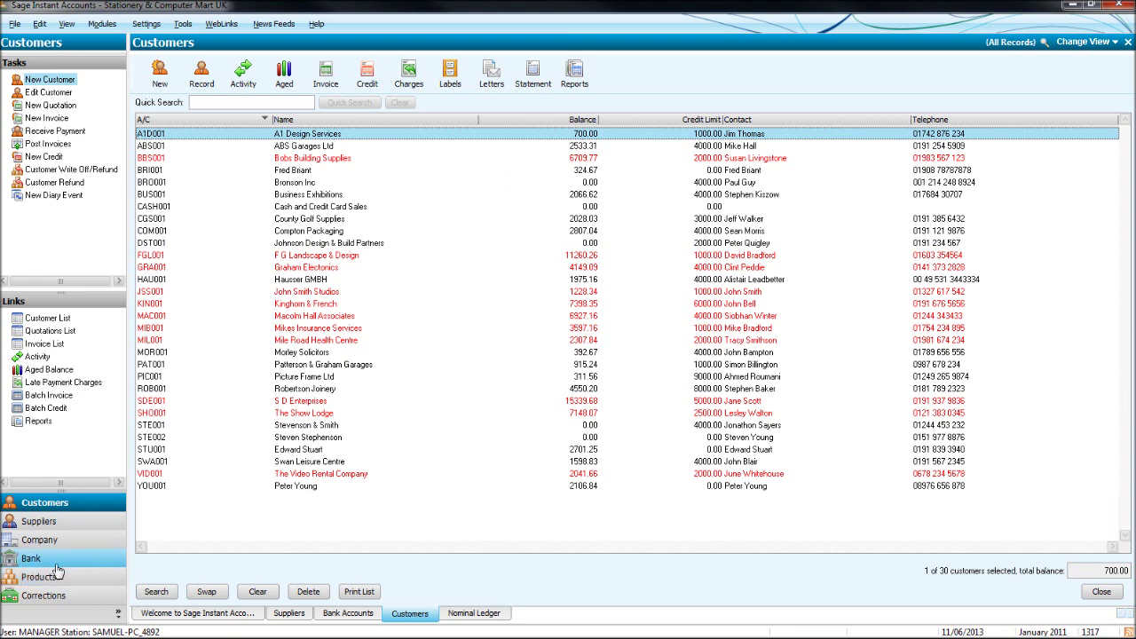
{"action": "left_click", "coordinate": [31, 558]}
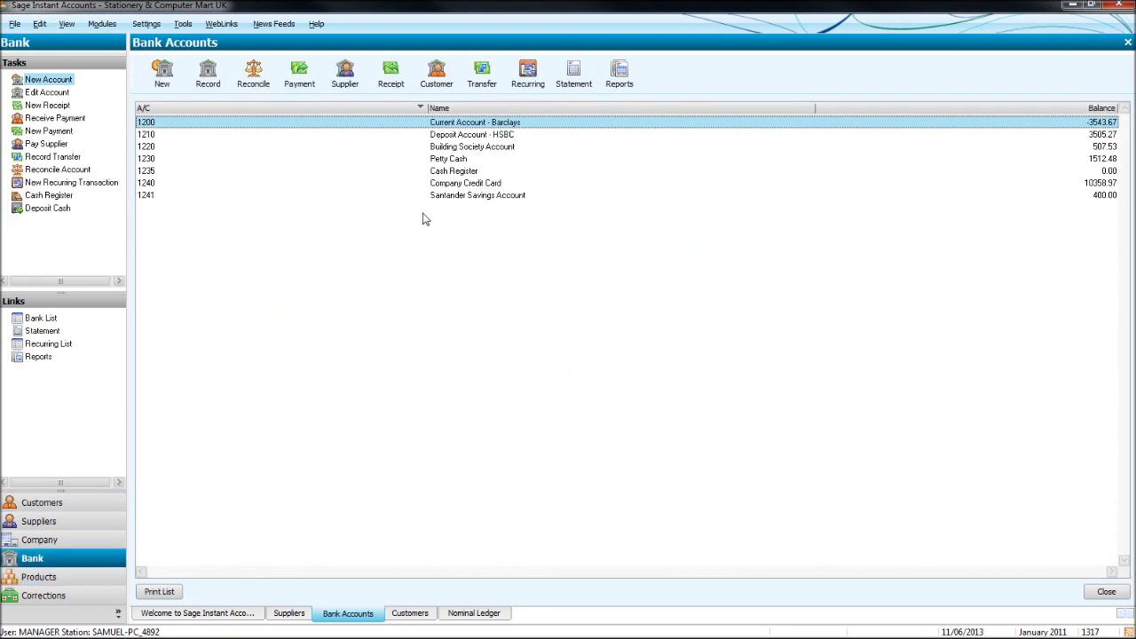
{"action": "left_click", "coordinate": [436, 76]}
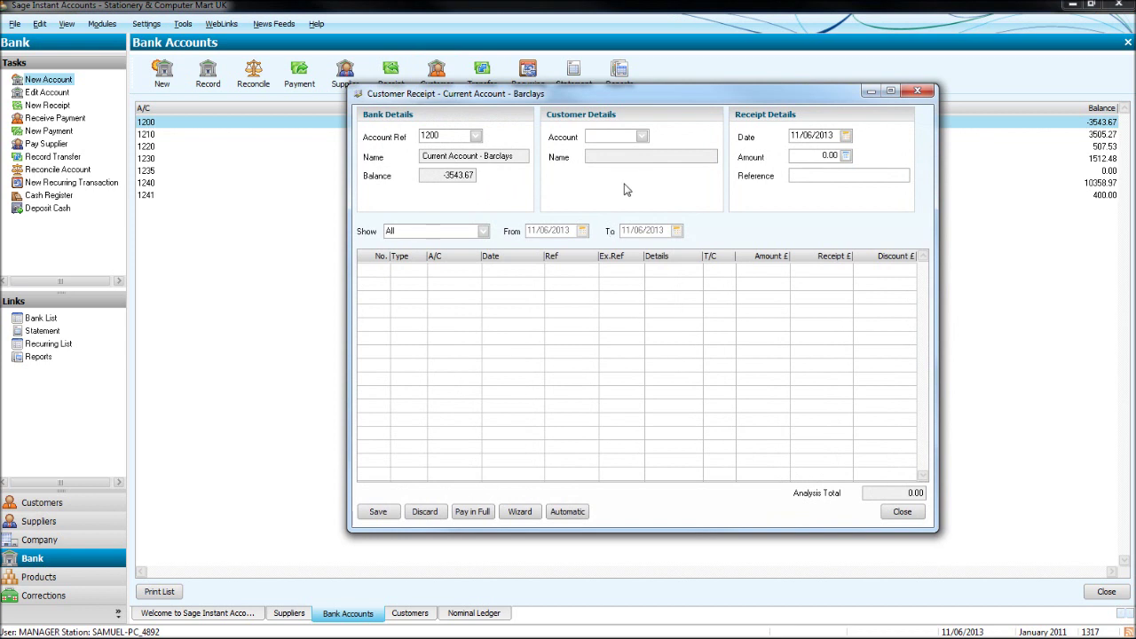
{"action": "type", "text": "A1D001"}
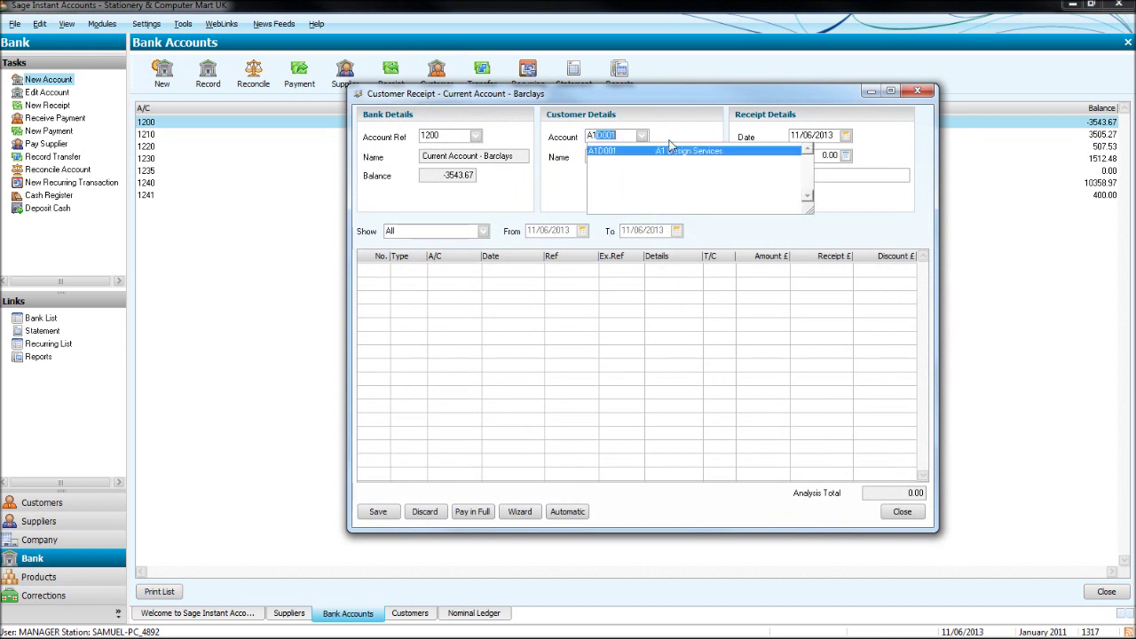
{"action": "left_click", "coordinate": [674, 151]}
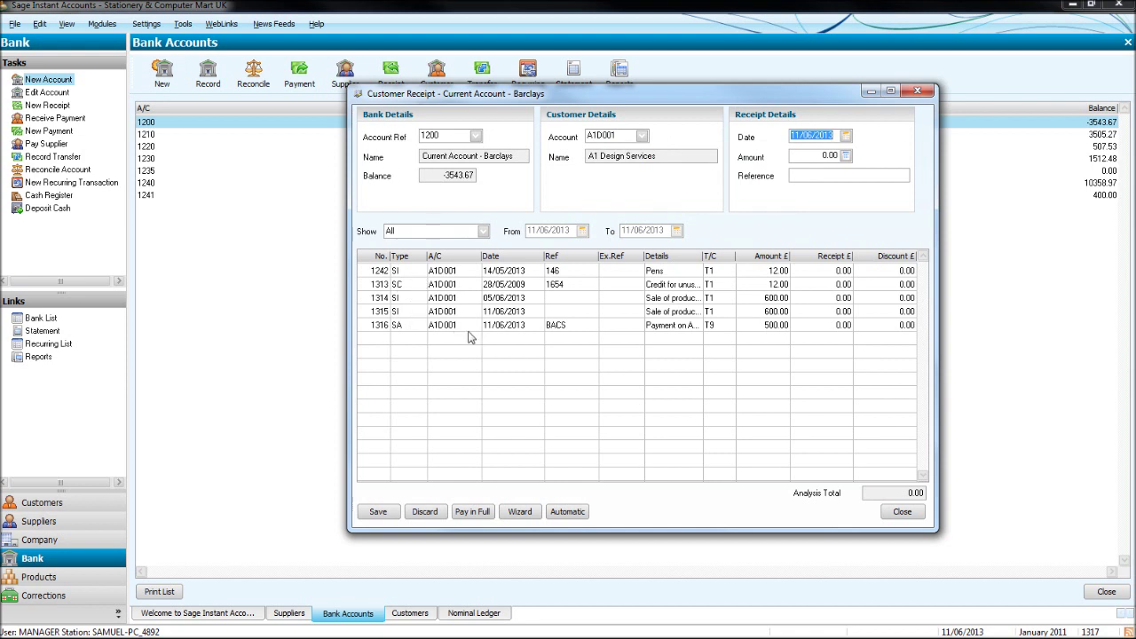
Step: Allocate credit note 1313 in full against the Pens invoice 1242 and save the customer receipt, accepting the out-of-year date
{"action": "left_click", "coordinate": [816, 270]}
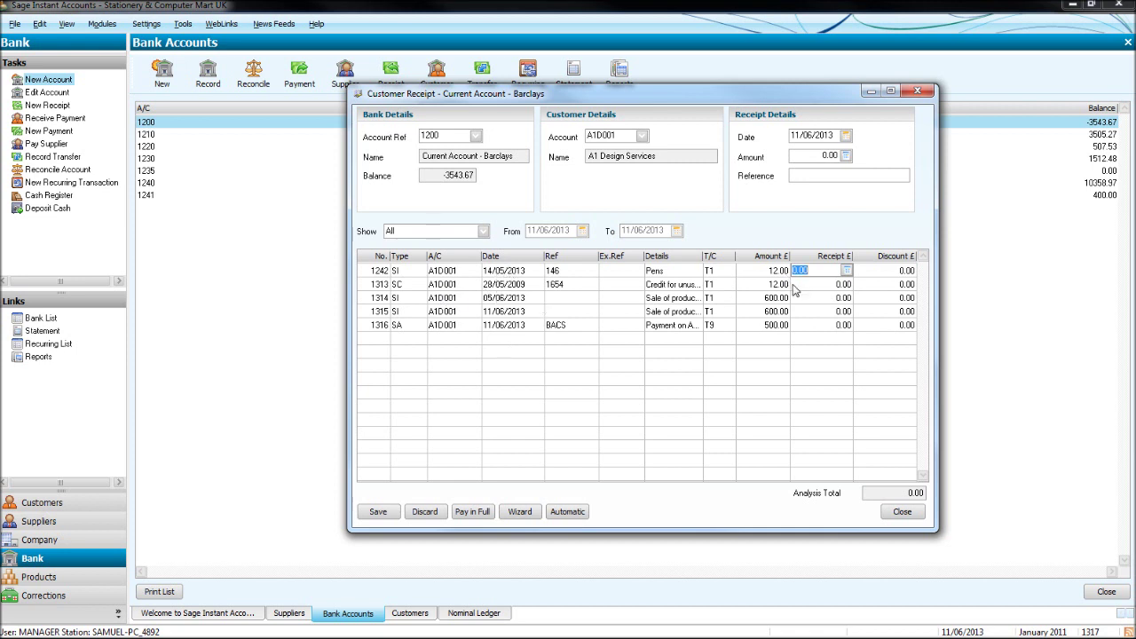
{"action": "left_click", "coordinate": [472, 511]}
{"action": "left_click", "coordinate": [472, 511]}
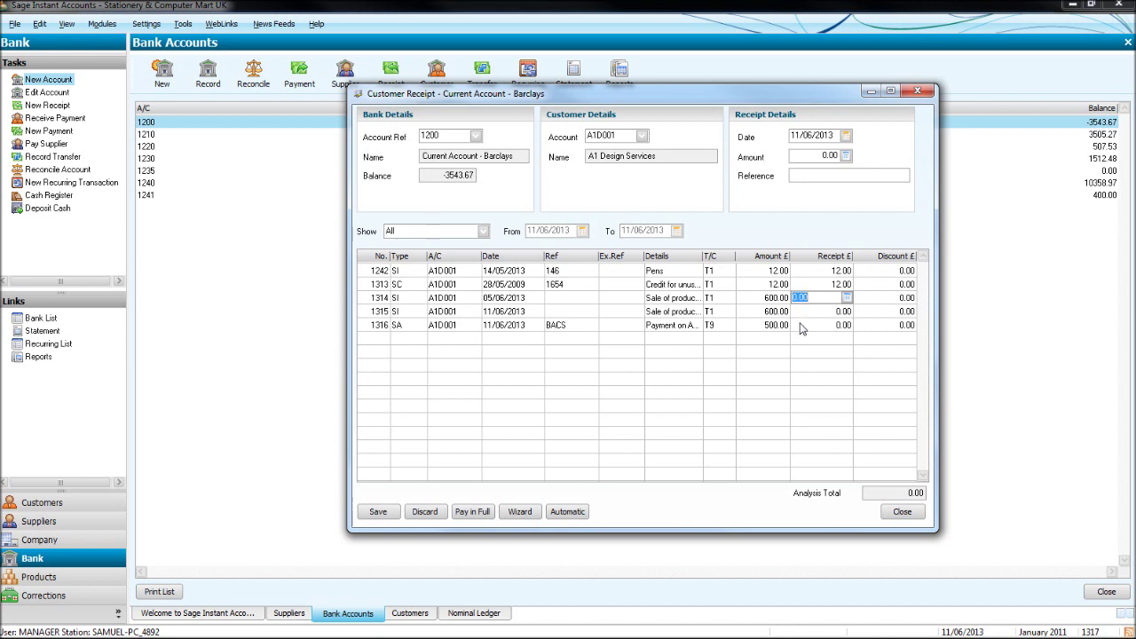
{"action": "left_click", "coordinate": [809, 270]}
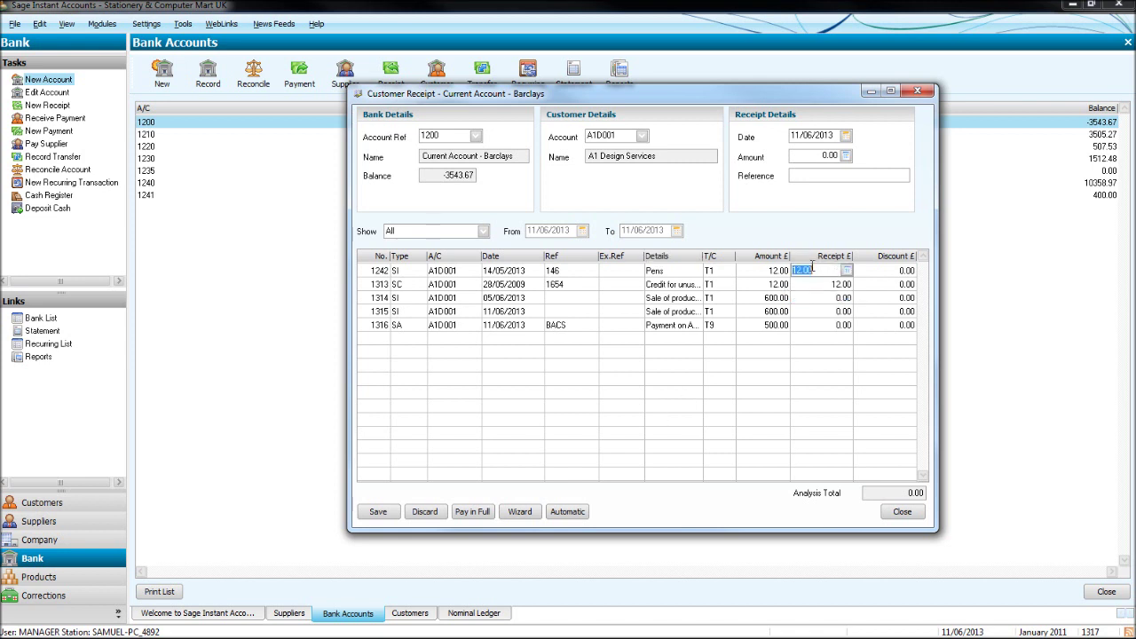
{"action": "left_click", "coordinate": [378, 511]}
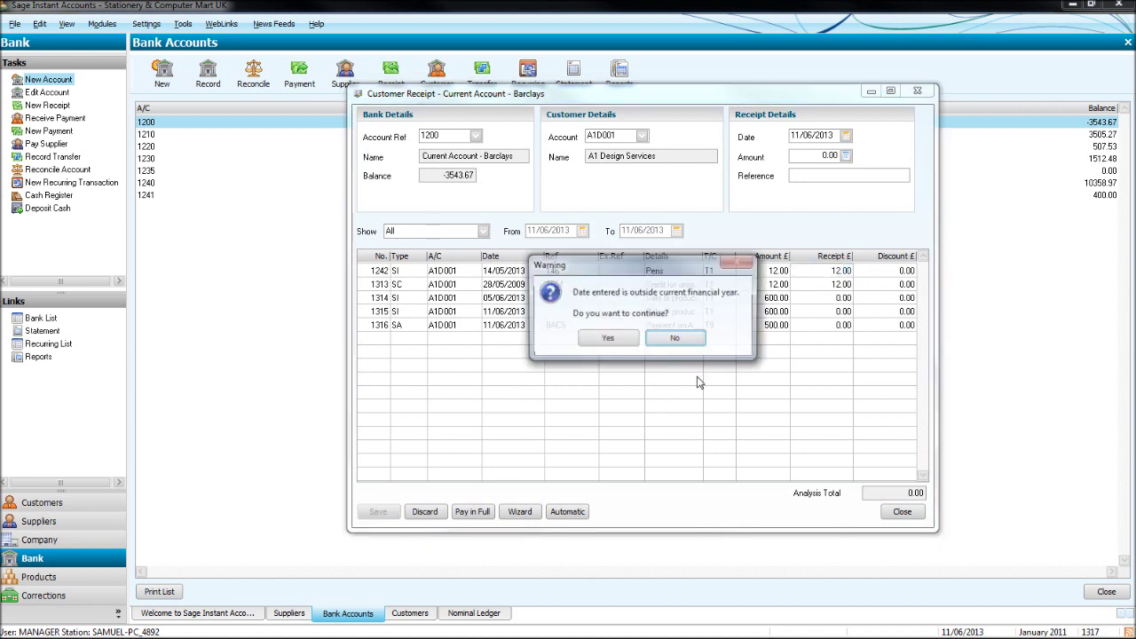
{"action": "left_click", "coordinate": [609, 339]}
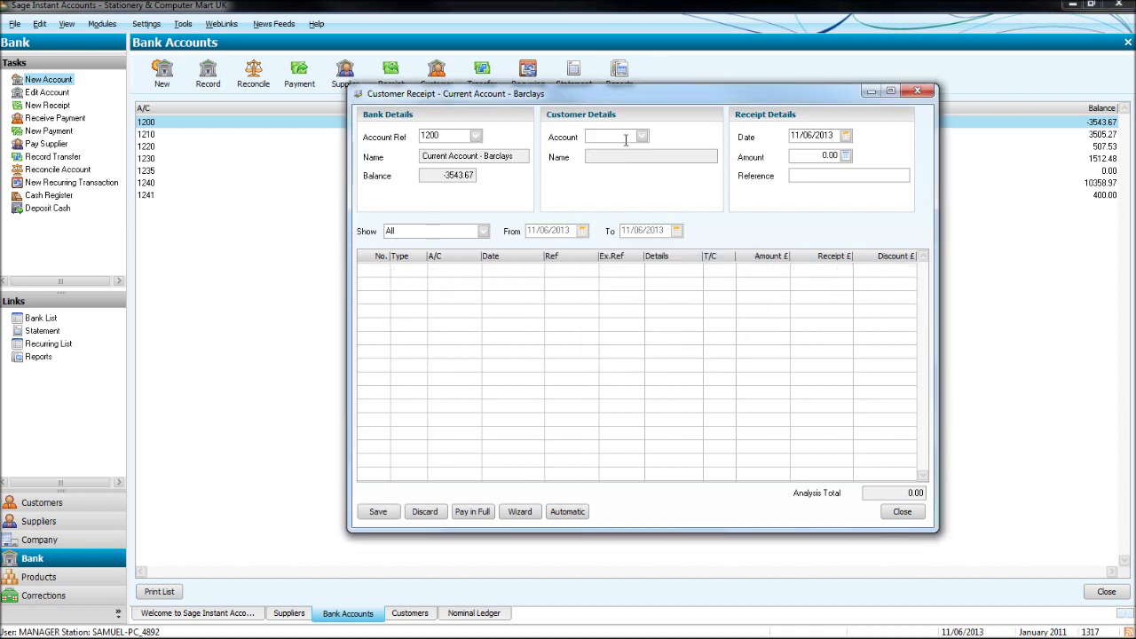
Step: Reload A1 Design Services to check its remaining outstanding transactions, and close the customer receipt without entering anything
{"action": "type", "text": "A1D001"}
{"action": "key", "text": "Tab"}
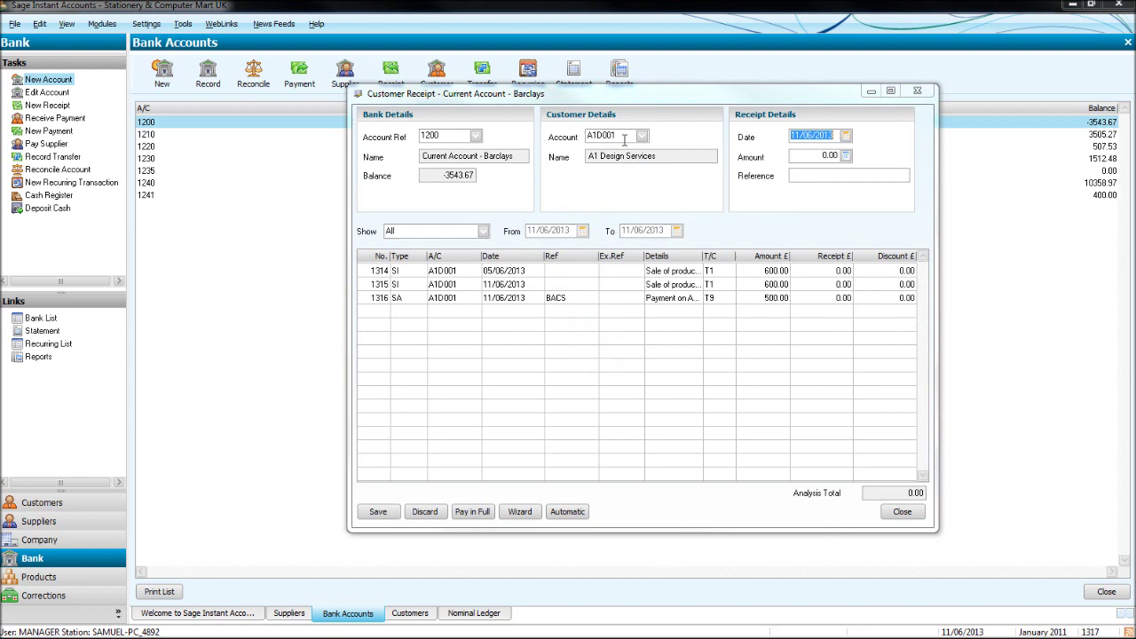
{"action": "left_click", "coordinate": [918, 91]}
{"action": "left_click", "coordinate": [660, 352]}
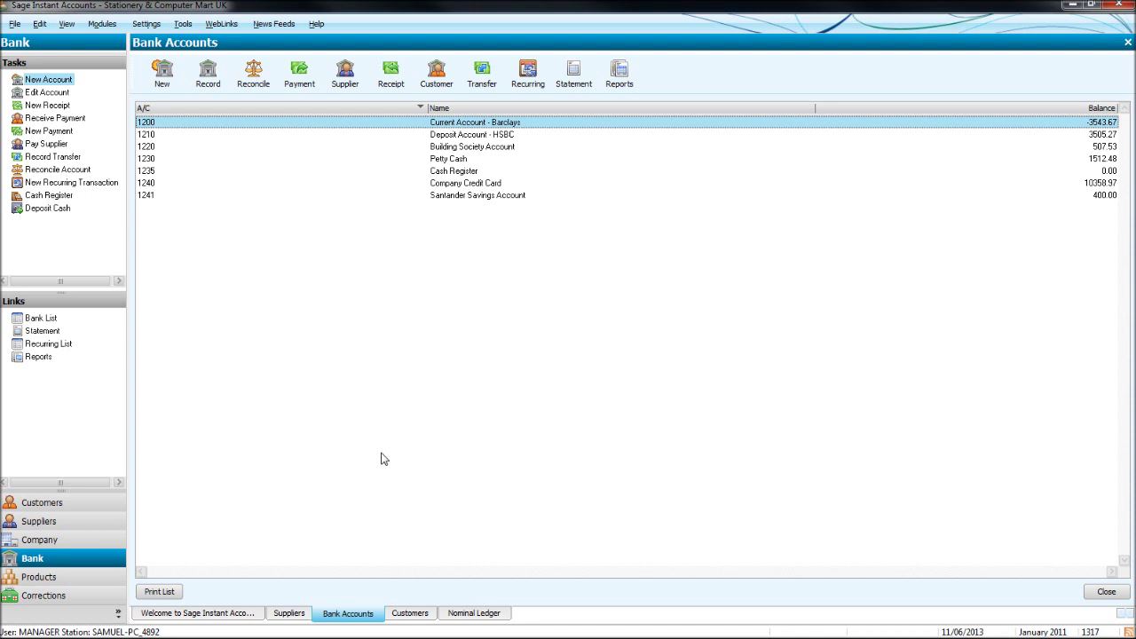
Step: Open the Materials Purchased nominal record, code 5000, in the nominal ledger and view its transaction activity
{"action": "left_click", "coordinate": [40, 539]}
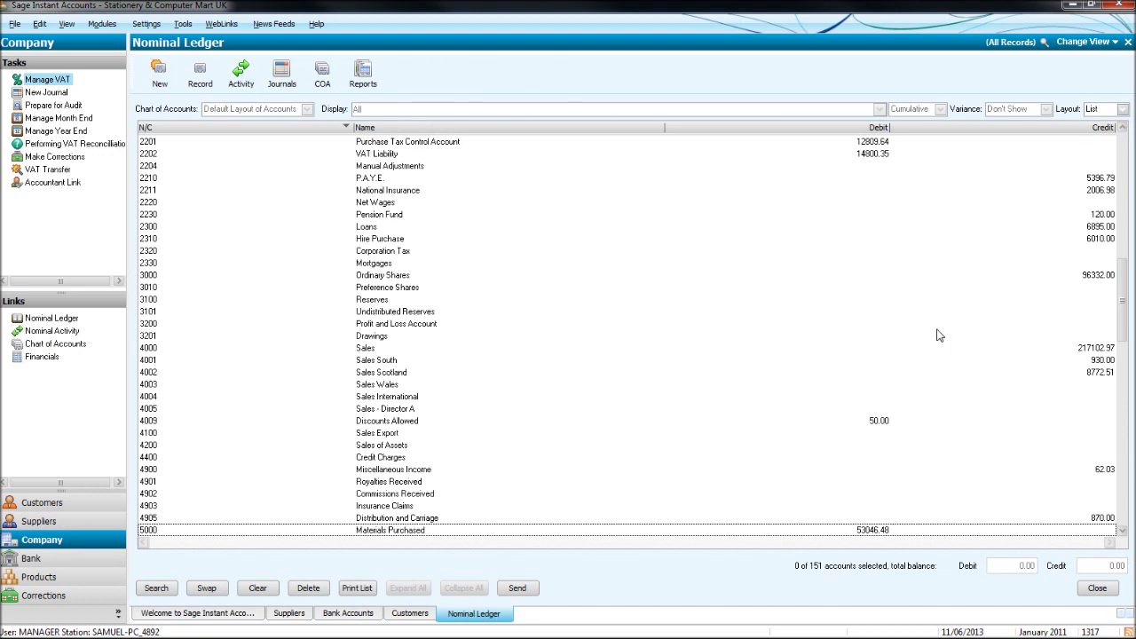
{"action": "scroll", "coordinate": [533, 420], "scroll_direction": "down", "scroll_amount": 2}
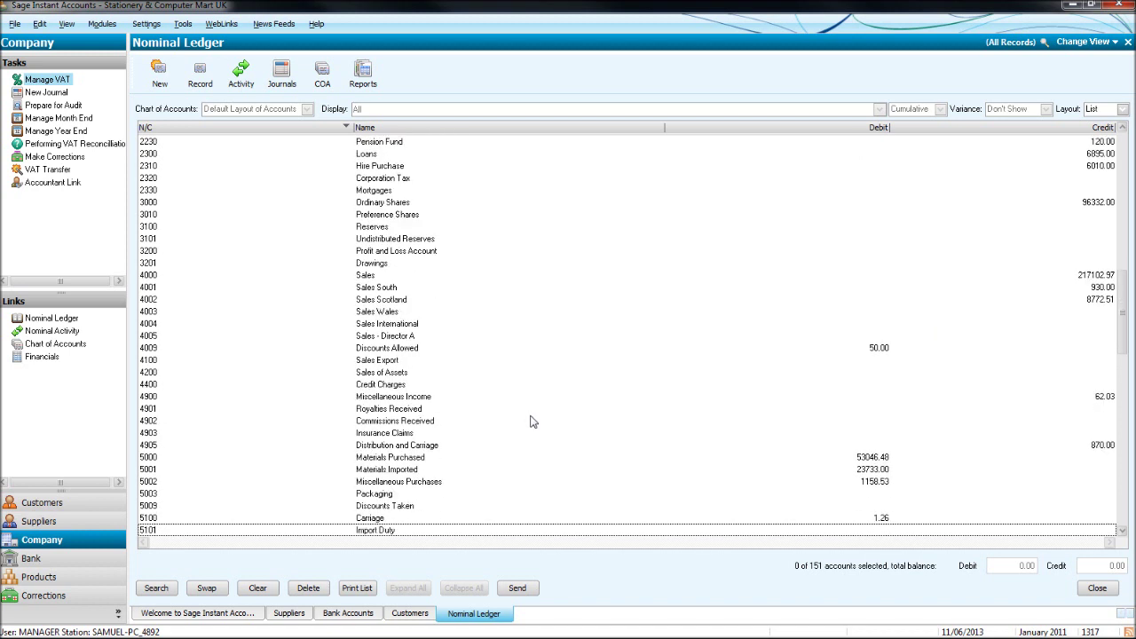
{"action": "scroll", "coordinate": [538, 425], "scroll_direction": "up", "scroll_amount": 2}
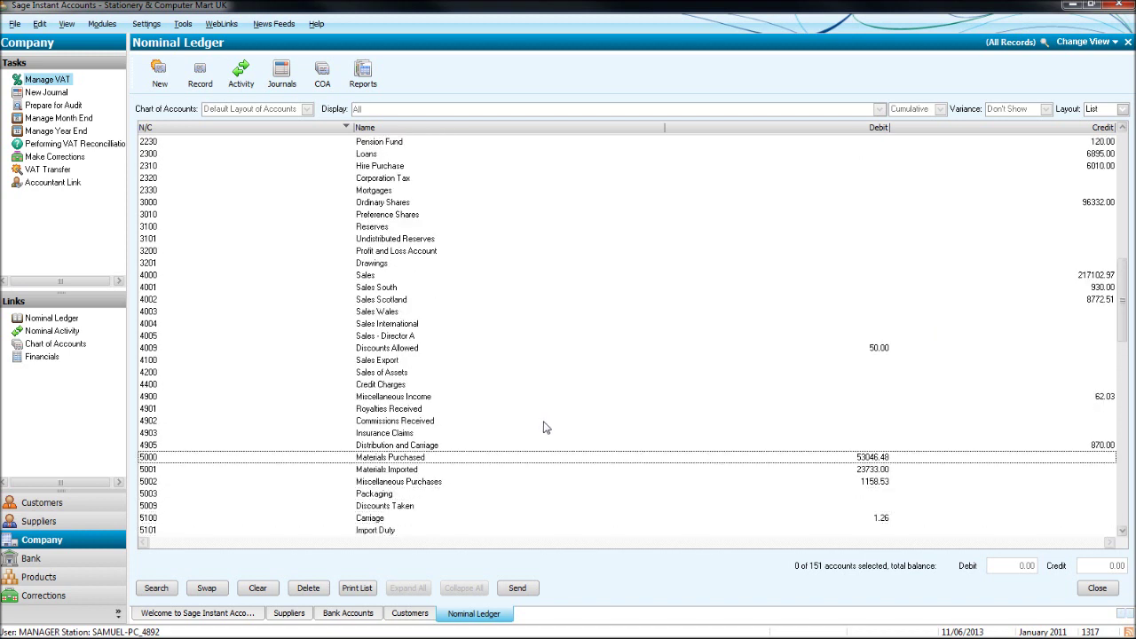
{"action": "double_click", "coordinate": [423, 459]}
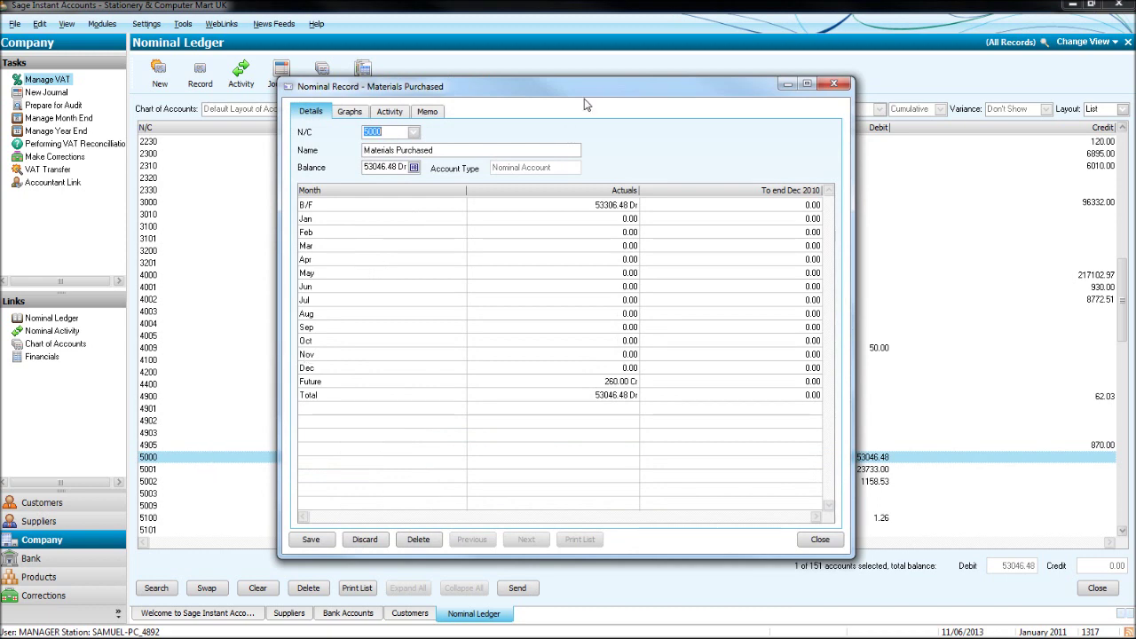
{"action": "left_click_drag", "start_coordinate": [586, 103], "coordinate": [614, 89]}
{"action": "left_click", "coordinate": [420, 99]}
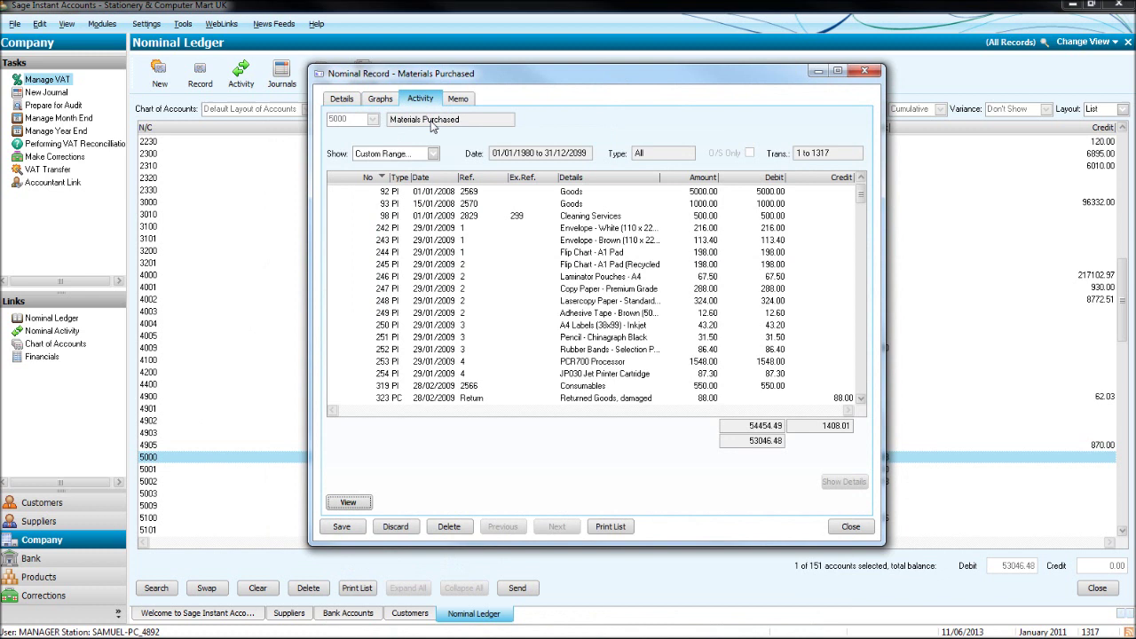
Step: Sort the Materials Purchased activity newest first, select the Sales bank receipt 1317, and close the nominal record
{"action": "left_click", "coordinate": [429, 181]}
{"action": "left_click", "coordinate": [429, 182]}
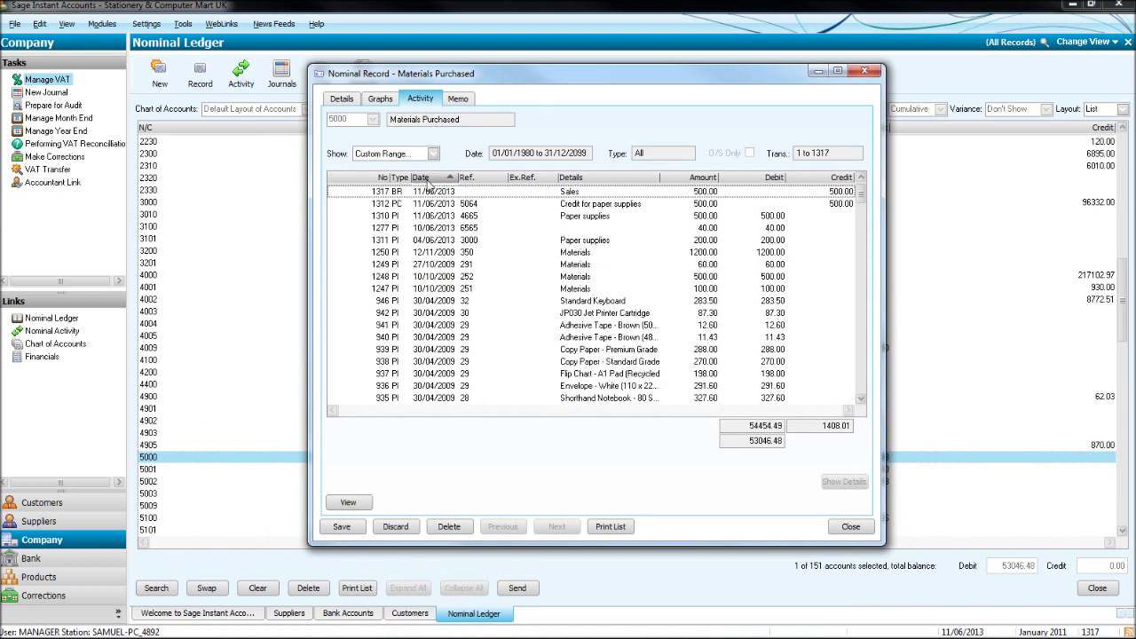
{"action": "left_click", "coordinate": [470, 195]}
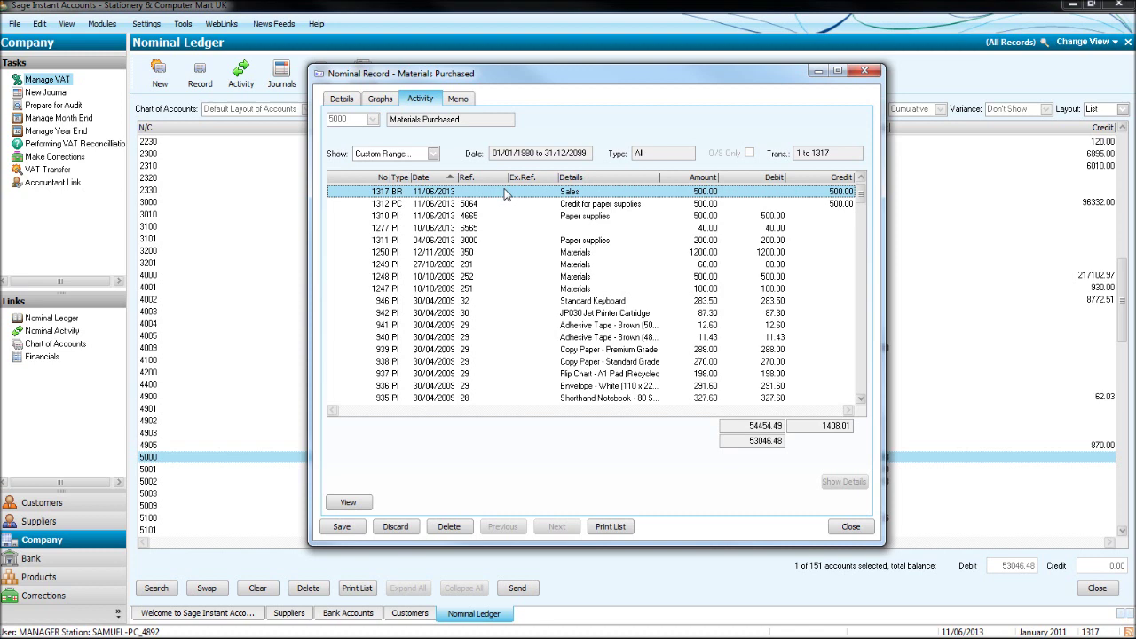
{"action": "left_click", "coordinate": [864, 71]}
Step: Open bank receipt 1317 from the corrections list, agreeing to close all other windows, and open its Sales item for editing
{"action": "left_click", "coordinate": [45, 596]}
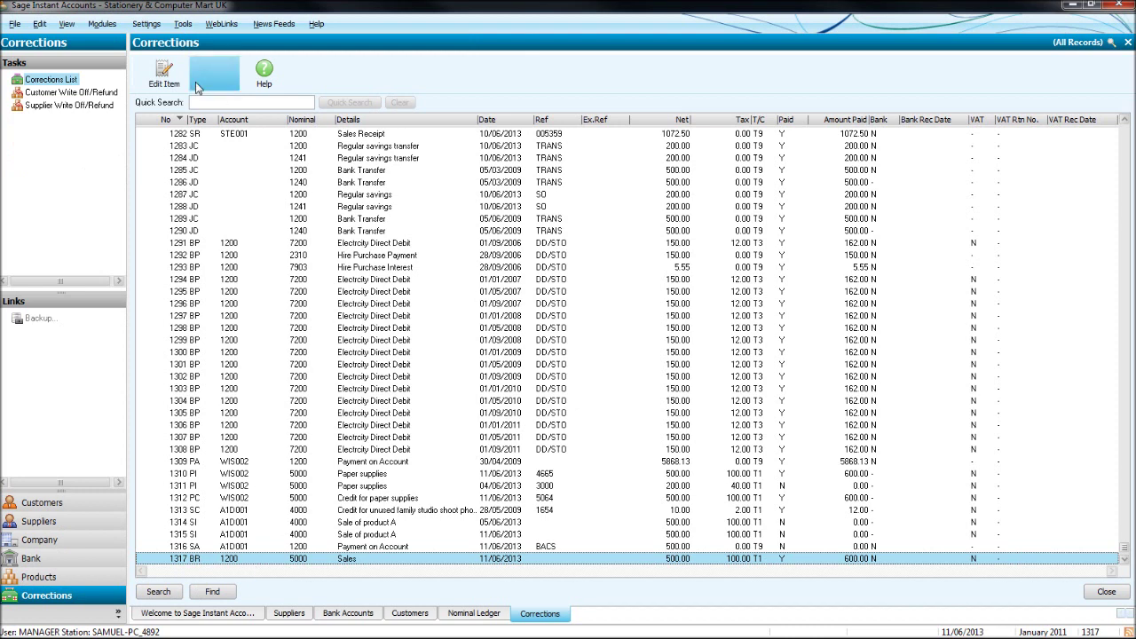
{"action": "left_click", "coordinate": [197, 86]}
{"action": "left_click", "coordinate": [614, 366]}
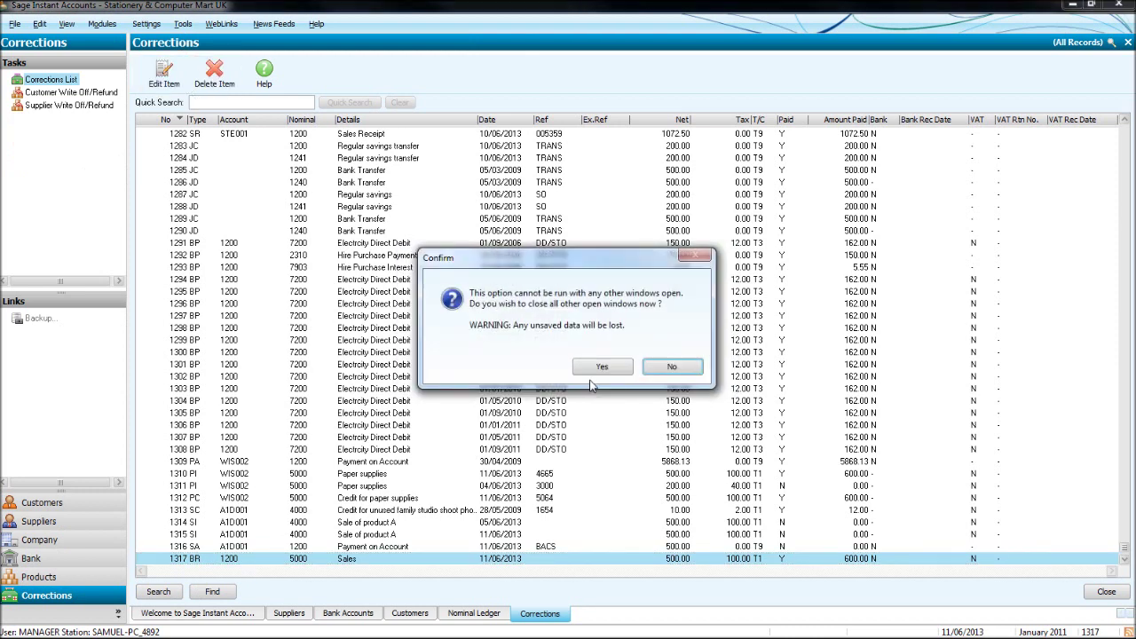
{"action": "left_click", "coordinate": [605, 367]}
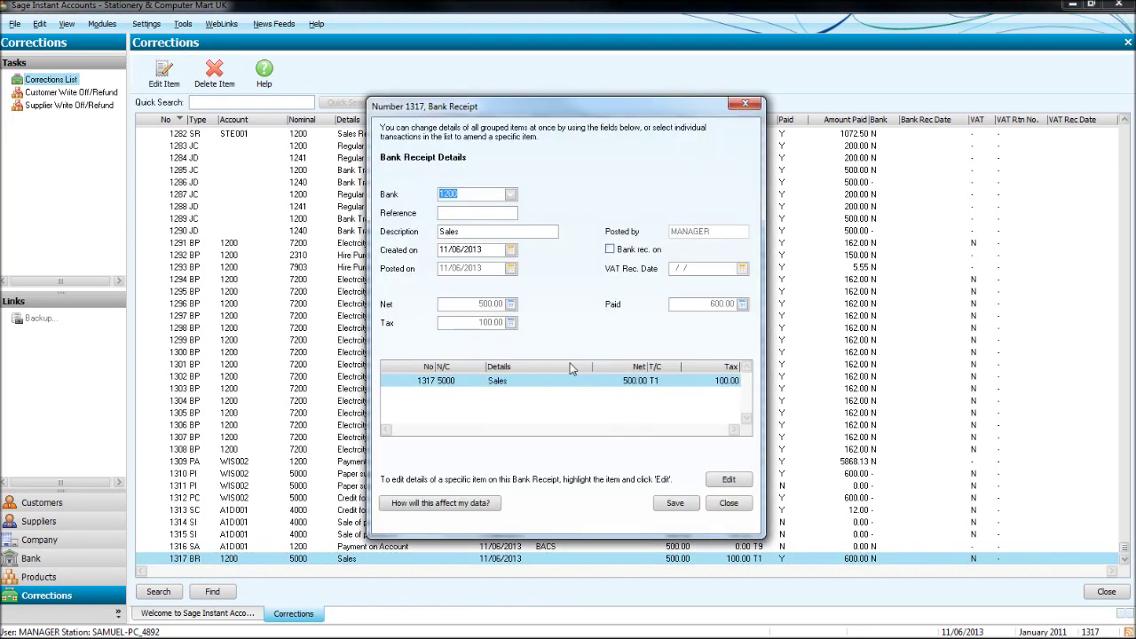
{"action": "left_click", "coordinate": [728, 479]}
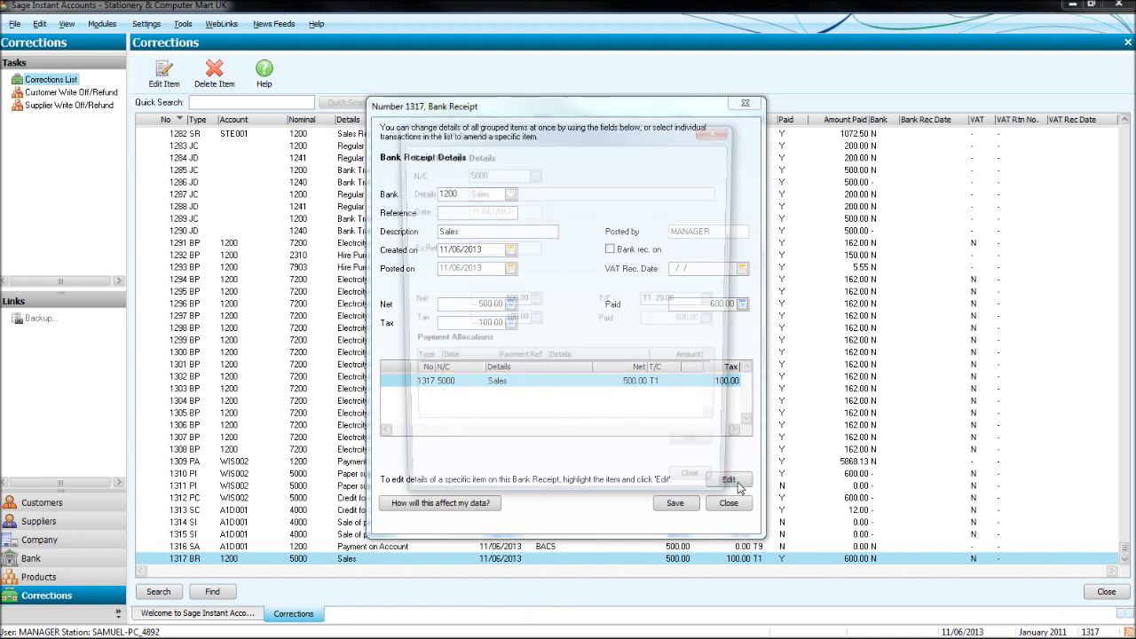
Step: Change the Sales item's nominal code to 4001, Sales South, and save the corrected bank receipt
{"action": "left_click", "coordinate": [533, 172]}
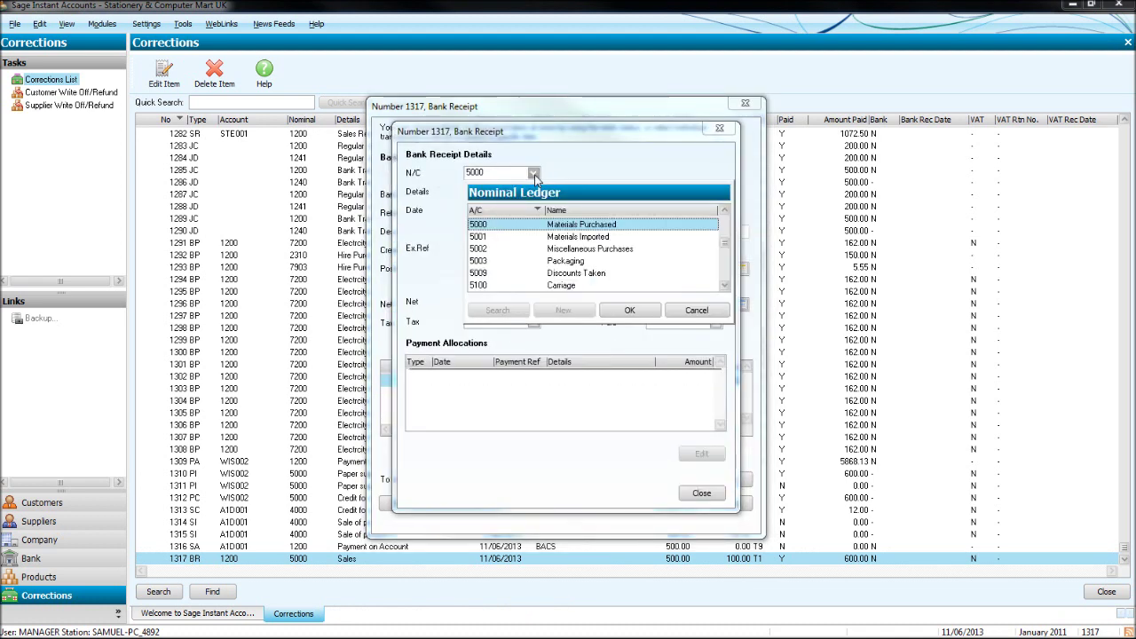
{"action": "left_click", "coordinate": [725, 212]}
{"action": "left_click", "coordinate": [725, 212]}
{"action": "left_click", "coordinate": [724, 212]}
{"action": "left_click", "coordinate": [725, 212]}
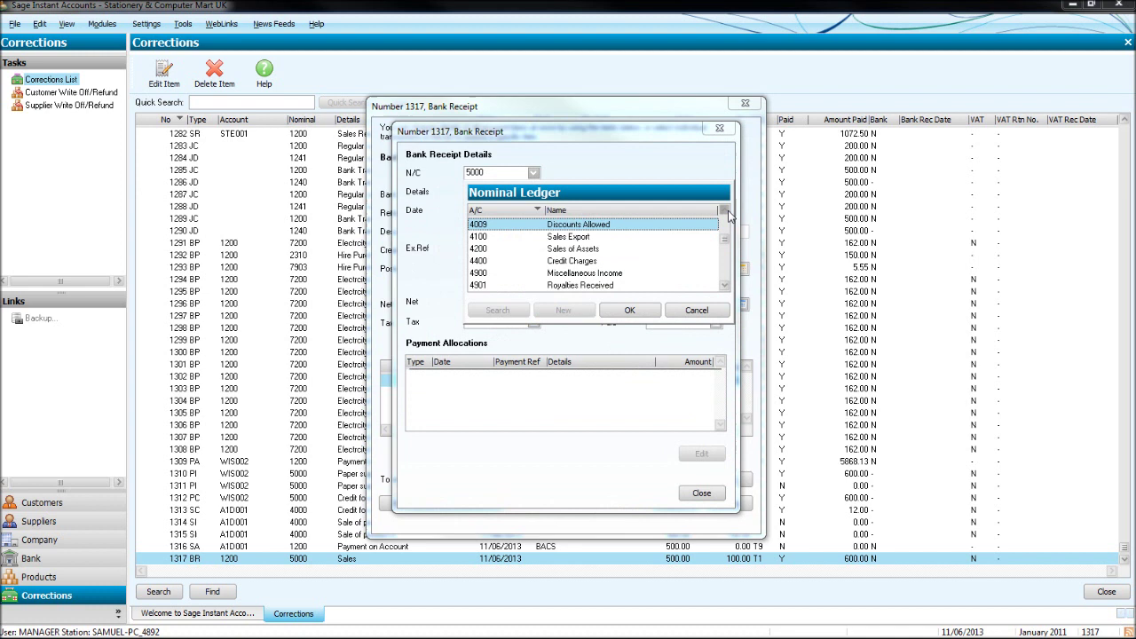
{"action": "left_click", "coordinate": [725, 212]}
{"action": "left_click", "coordinate": [725, 212]}
{"action": "left_click", "coordinate": [725, 212]}
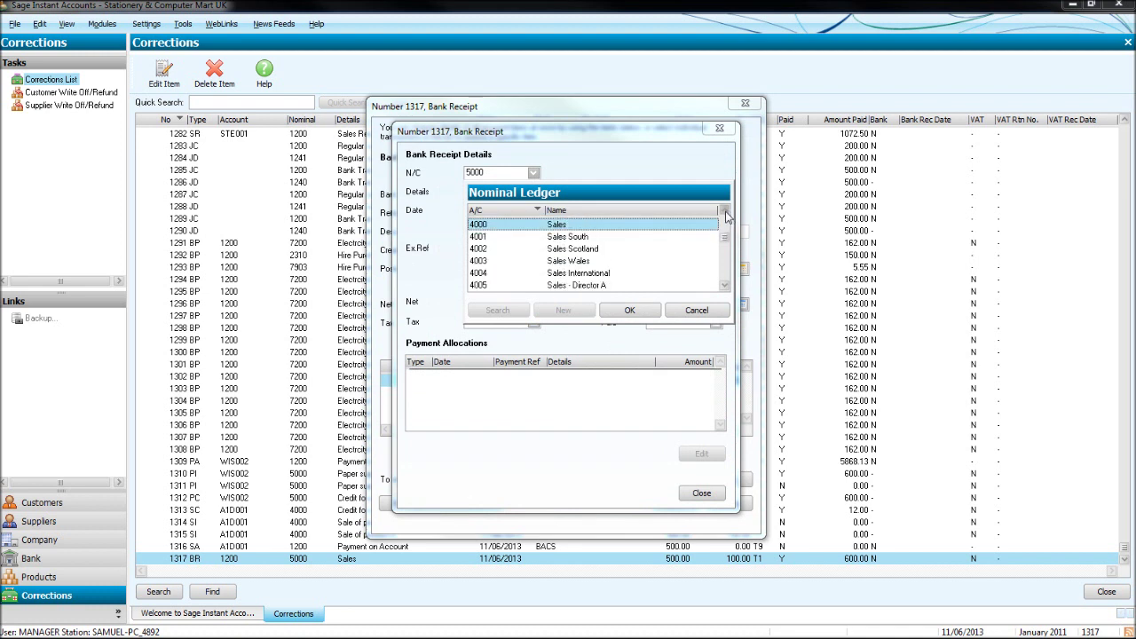
{"action": "left_click", "coordinate": [545, 237]}
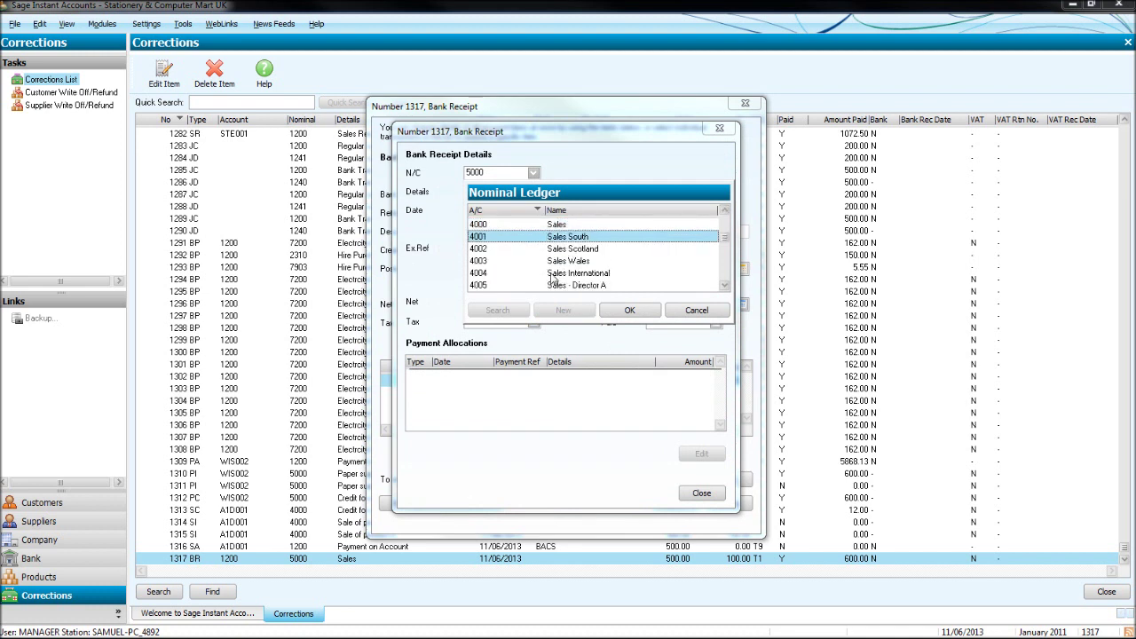
{"action": "left_click", "coordinate": [629, 310]}
{"action": "left_click", "coordinate": [701, 494]}
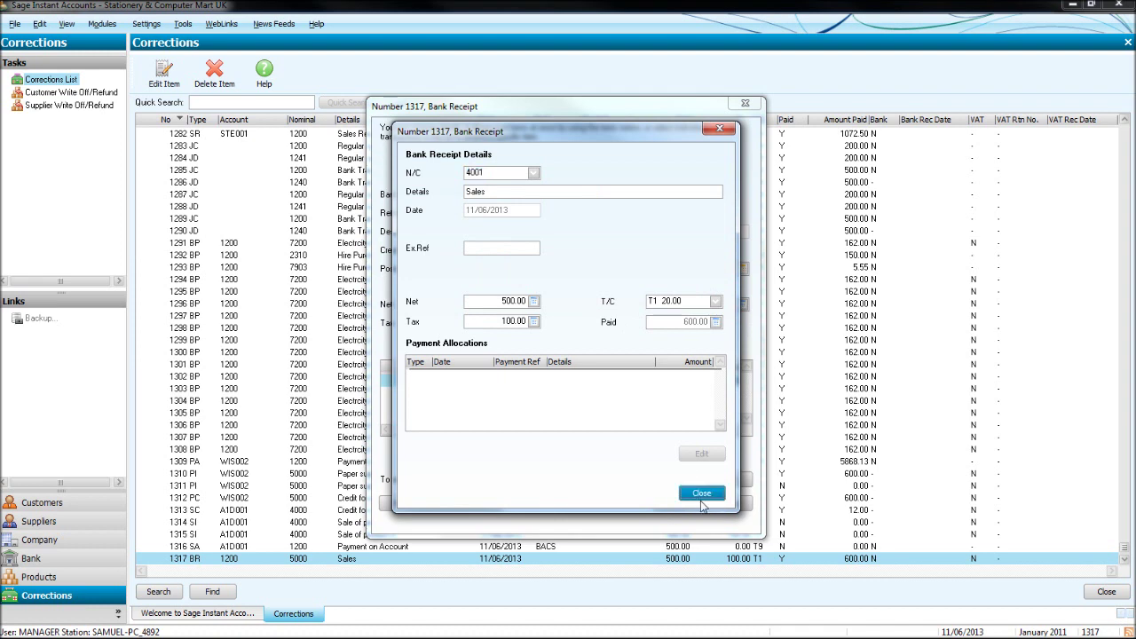
{"action": "left_click", "coordinate": [672, 503]}
{"action": "left_click", "coordinate": [549, 355]}
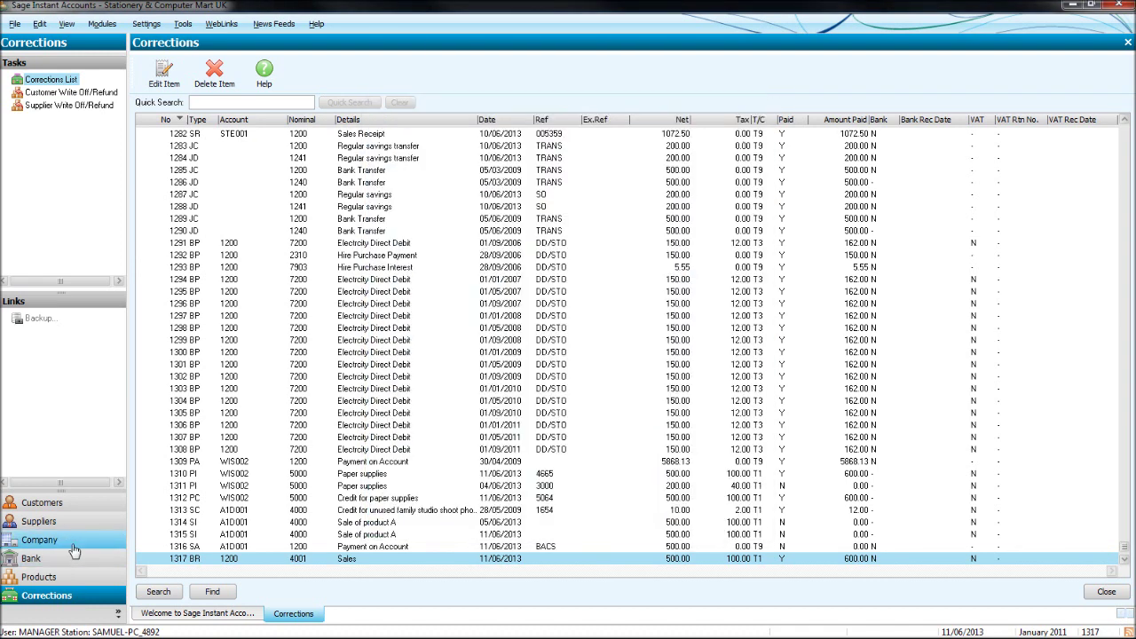
Step: Open the nominal ledger and look through the list of nominal accounts
{"action": "left_click", "coordinate": [73, 541]}
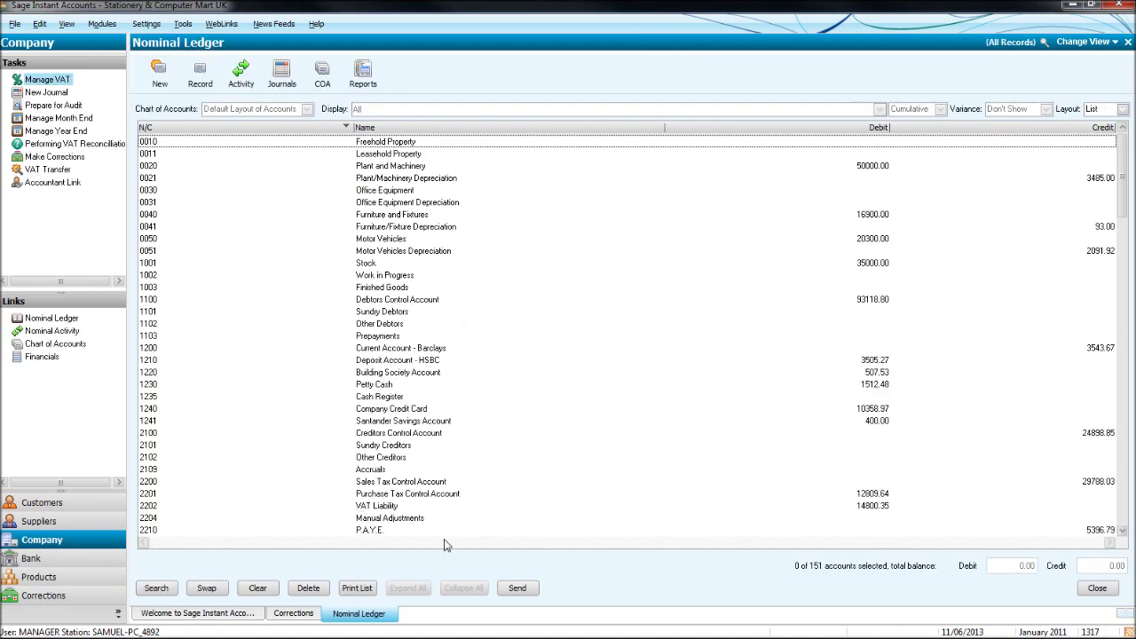
{"action": "key", "text": "Down"}
{"action": "key", "text": "Down"}
{"action": "key", "text": "Down"}
{"action": "key", "text": "Down"}
{"action": "key", "text": "Down"}
{"action": "key", "text": "Down"}
{"action": "key", "text": "Down"}
{"action": "key", "text": "Down"}
{"action": "key", "text": "Down"}
{"action": "key", "text": "Down"}
{"action": "key", "text": "Down"}
{"action": "key", "text": "Down"}
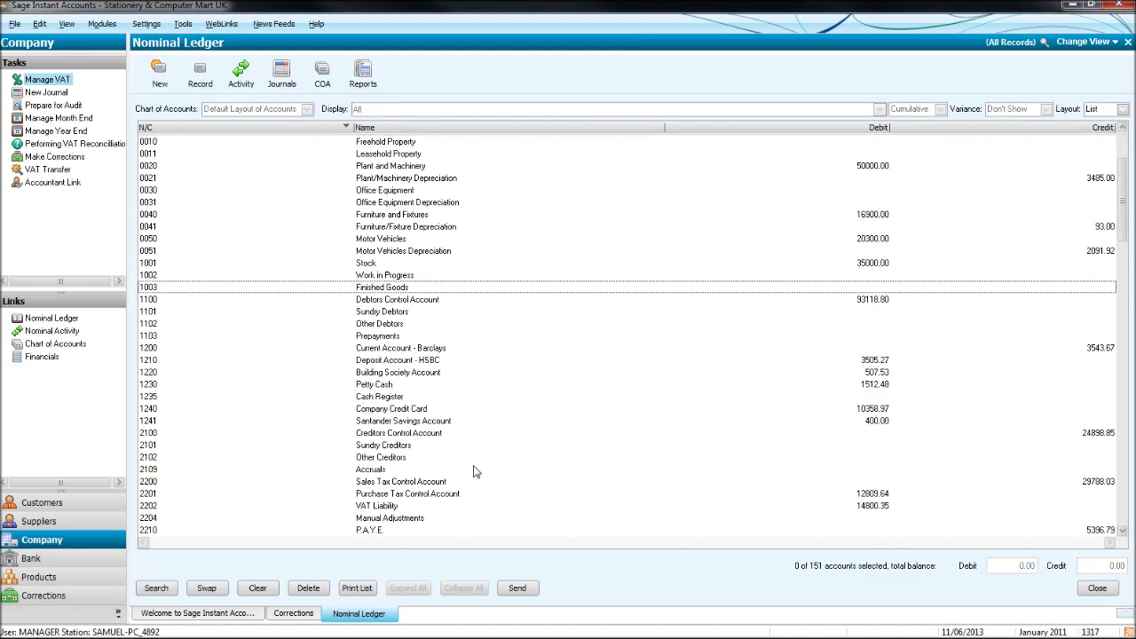
Step: Open a blank nominal ledger journal and close it without entering anything
{"action": "left_click", "coordinate": [281, 71]}
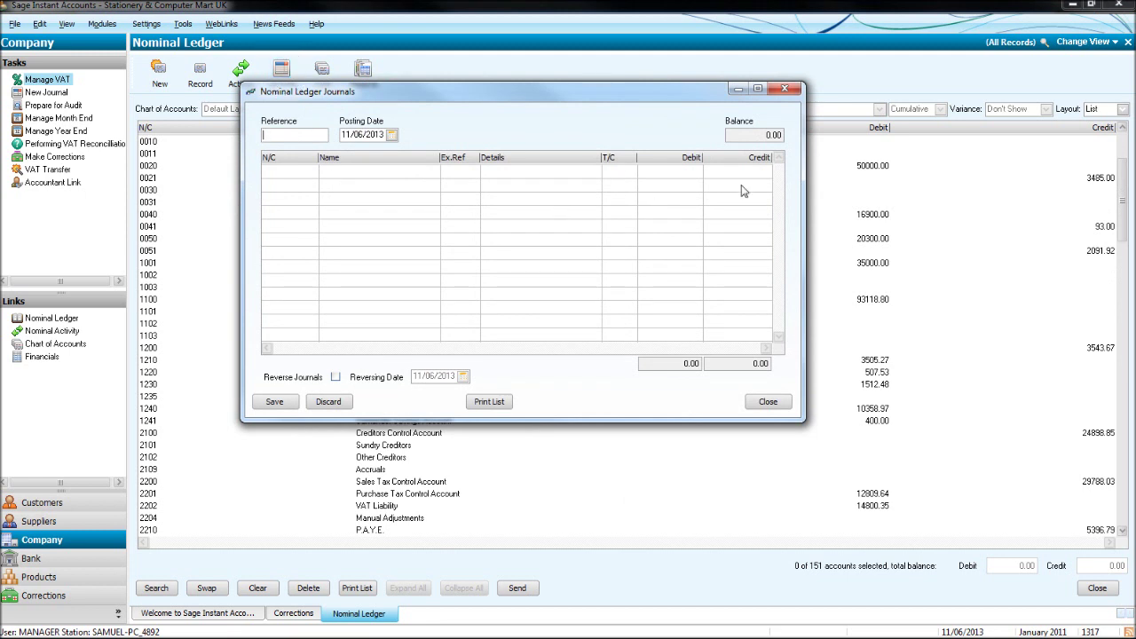
{"action": "left_click", "coordinate": [786, 89]}
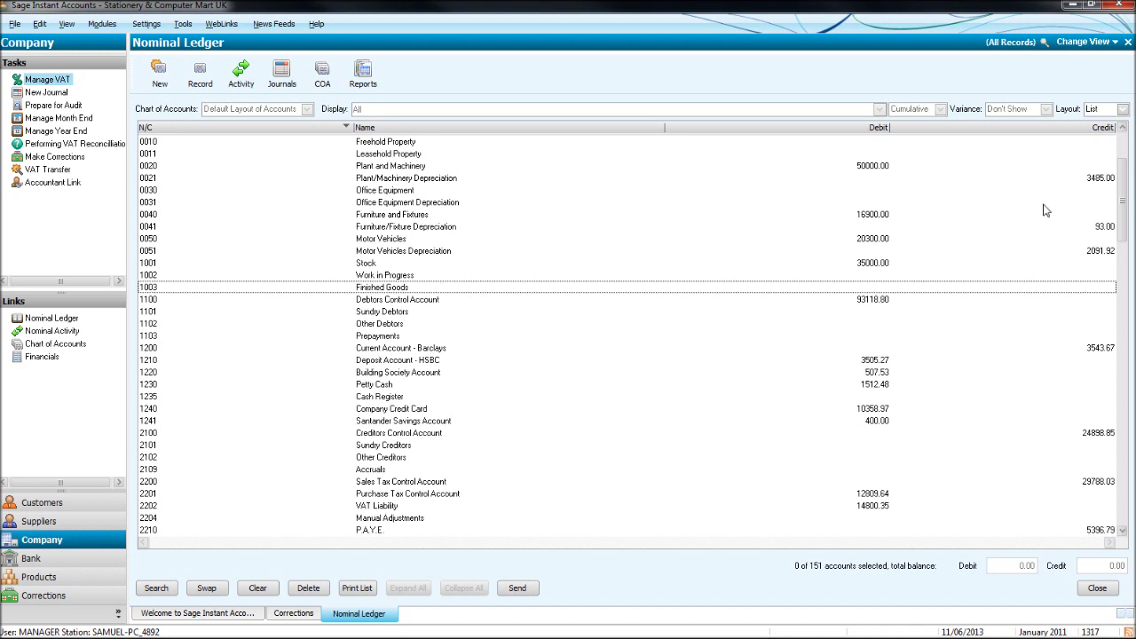
Step: Look through the nominal accounts towards the end of the account list
{"action": "left_click", "coordinate": [1119, 184]}
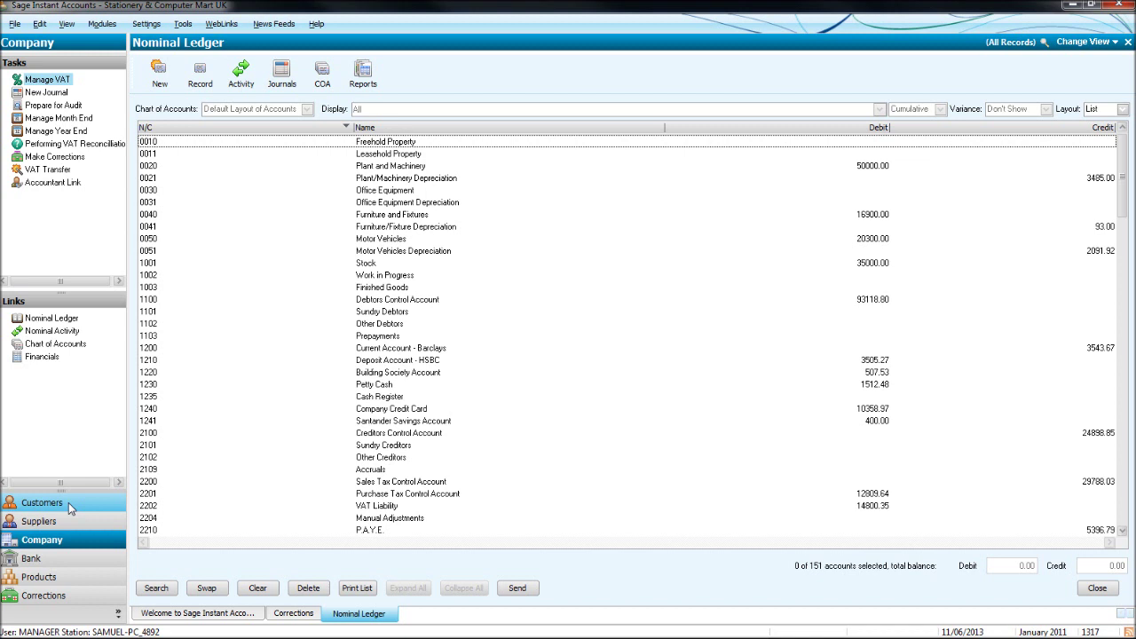
{"action": "left_click_drag", "start_coordinate": [1121, 178], "coordinate": [1118, 532]}
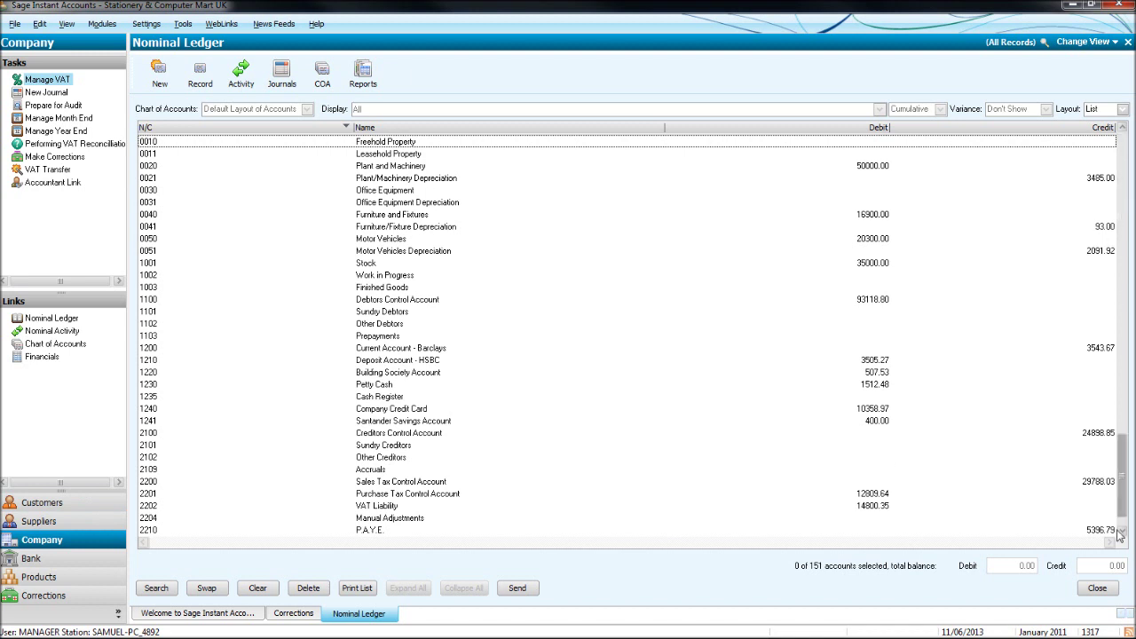